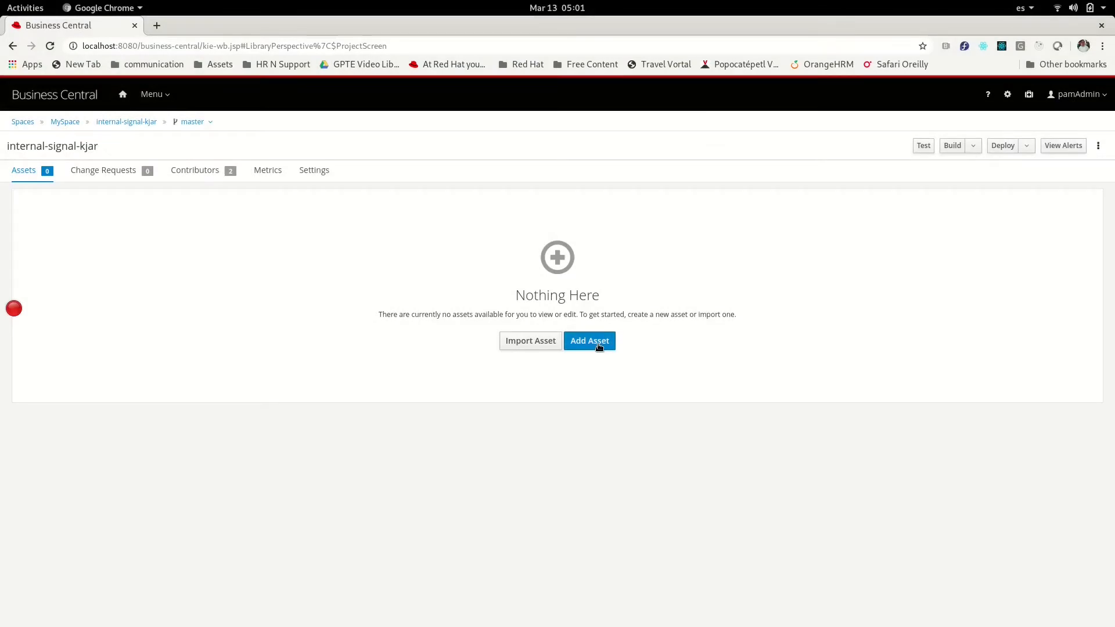
Create a new Business Process asset named test-internal-signal in the com.myspace.internal_signal_kjar package
click(600, 346)
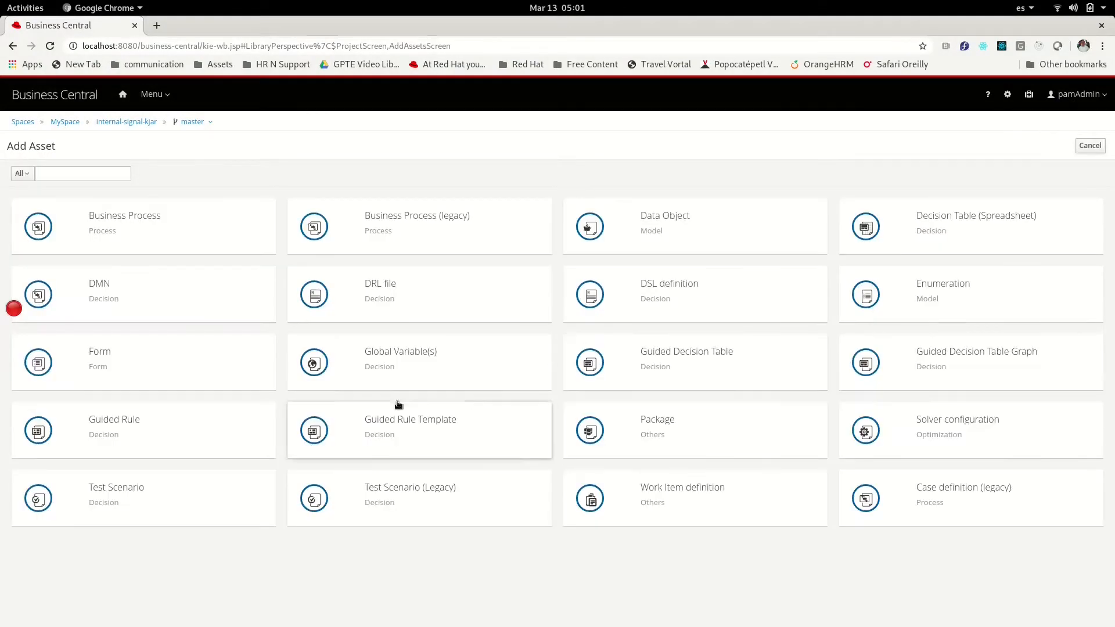
click(140, 233)
click(505, 150)
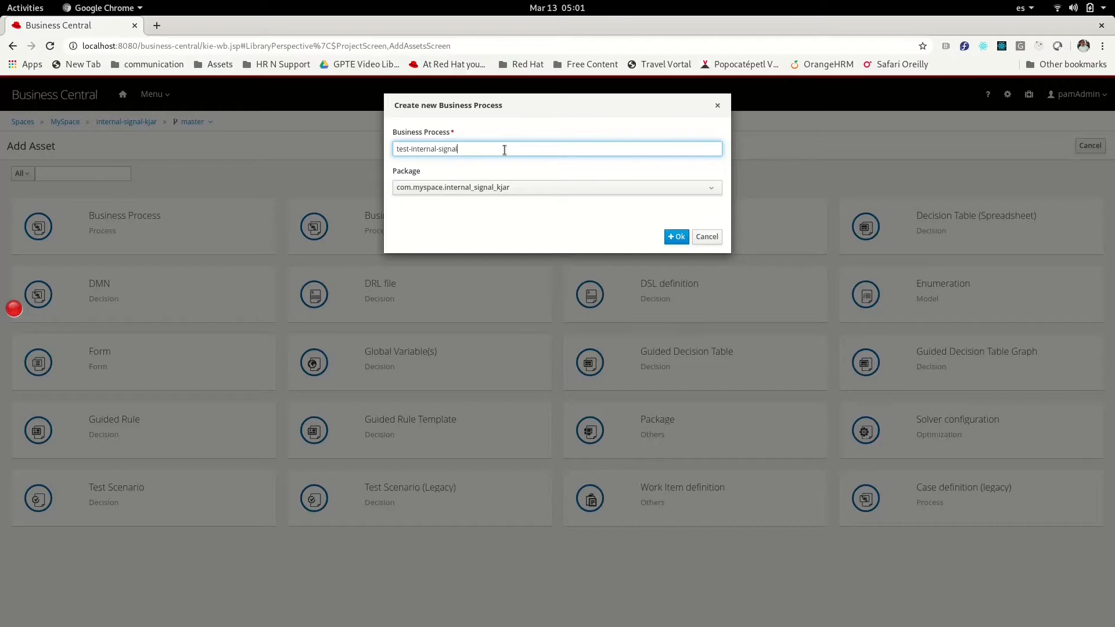
click(684, 242)
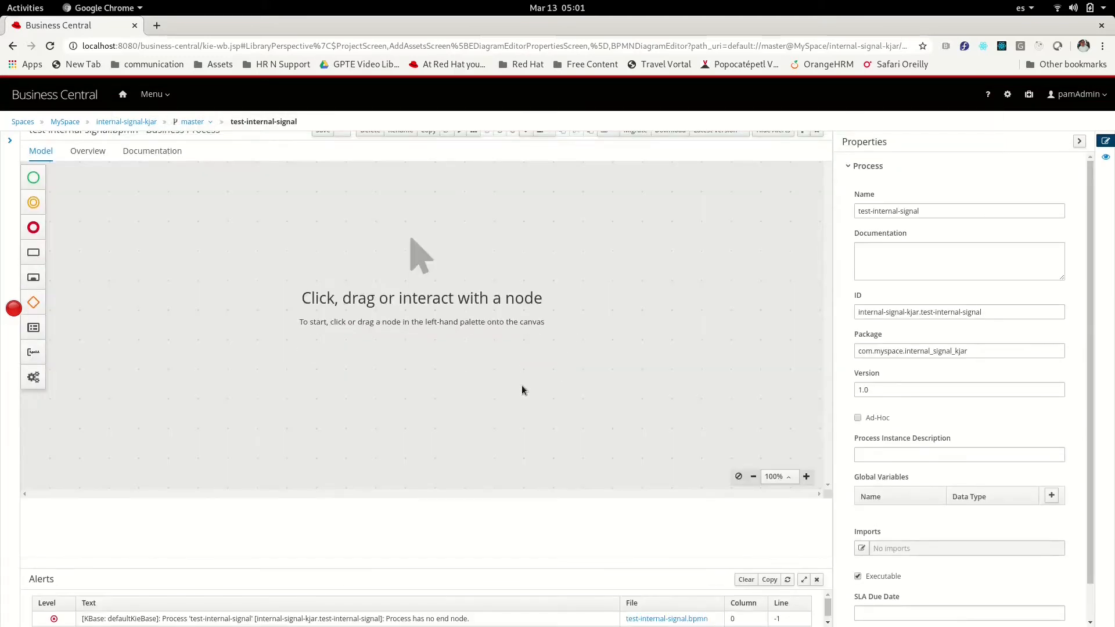
Add a plain Start event to the lower-left area of the process canvas
click(34, 180)
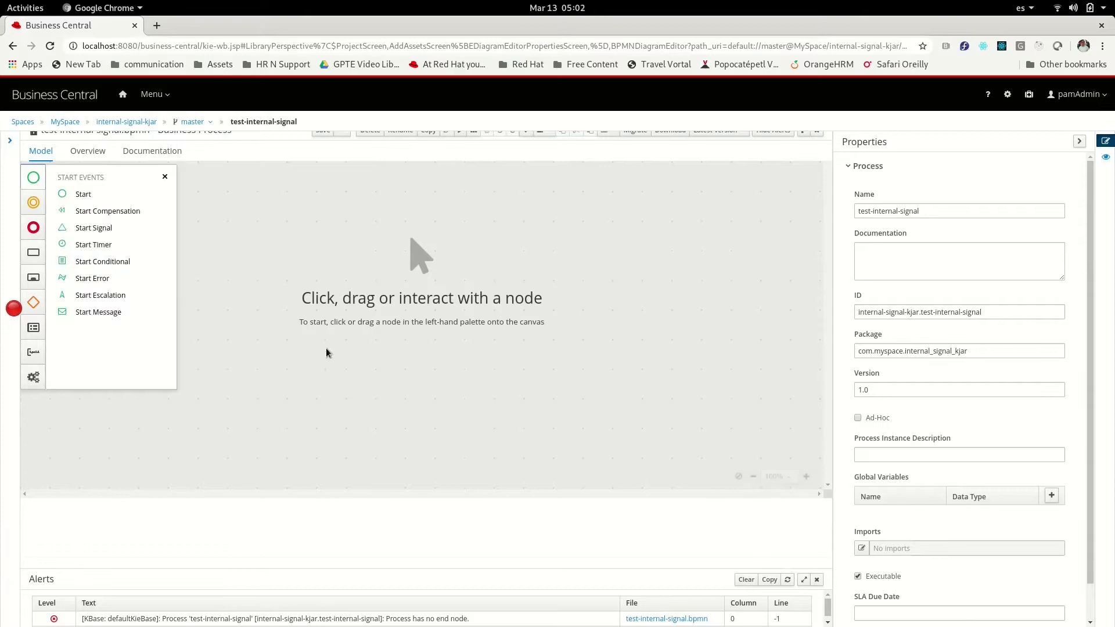
drag(84, 194, 189, 416)
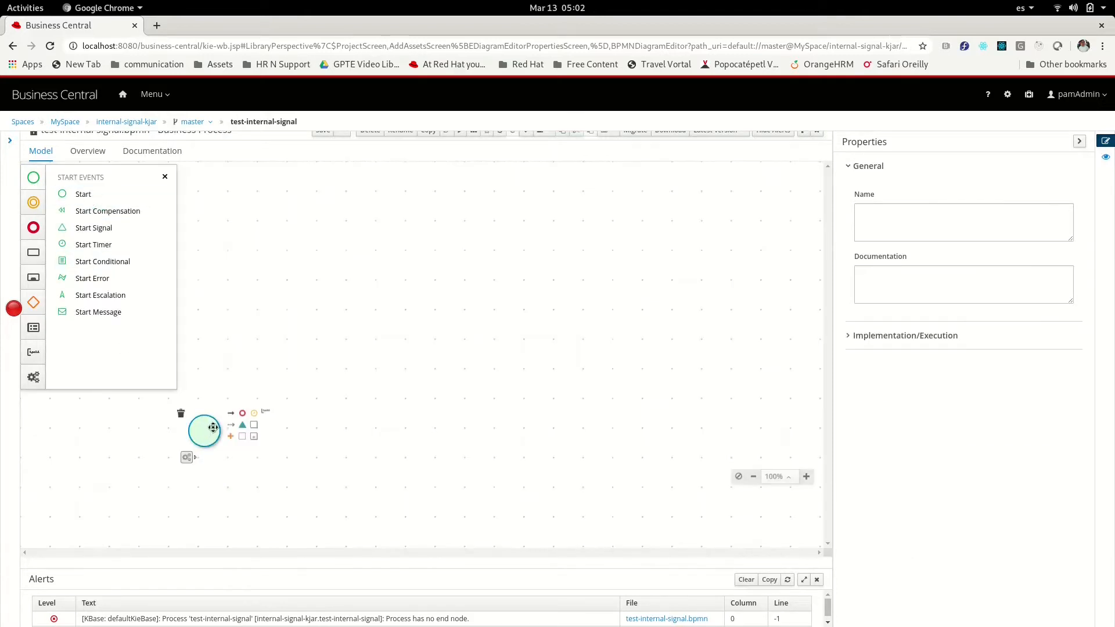
click(165, 177)
Add a process variable named rejectA with the Boolean data type
click(622, 428)
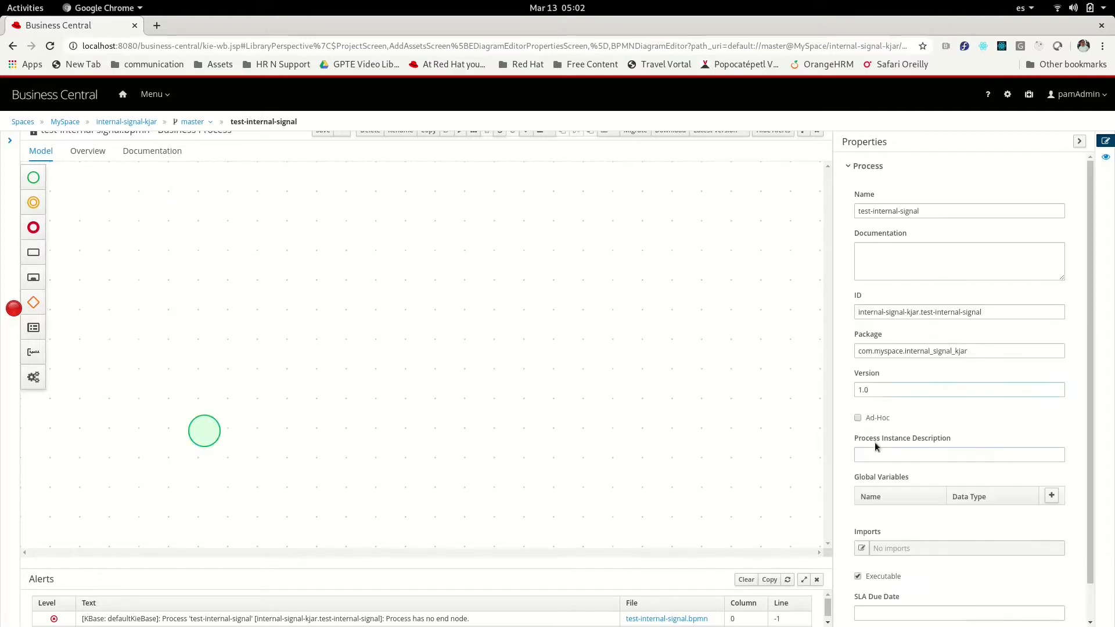
click(871, 167)
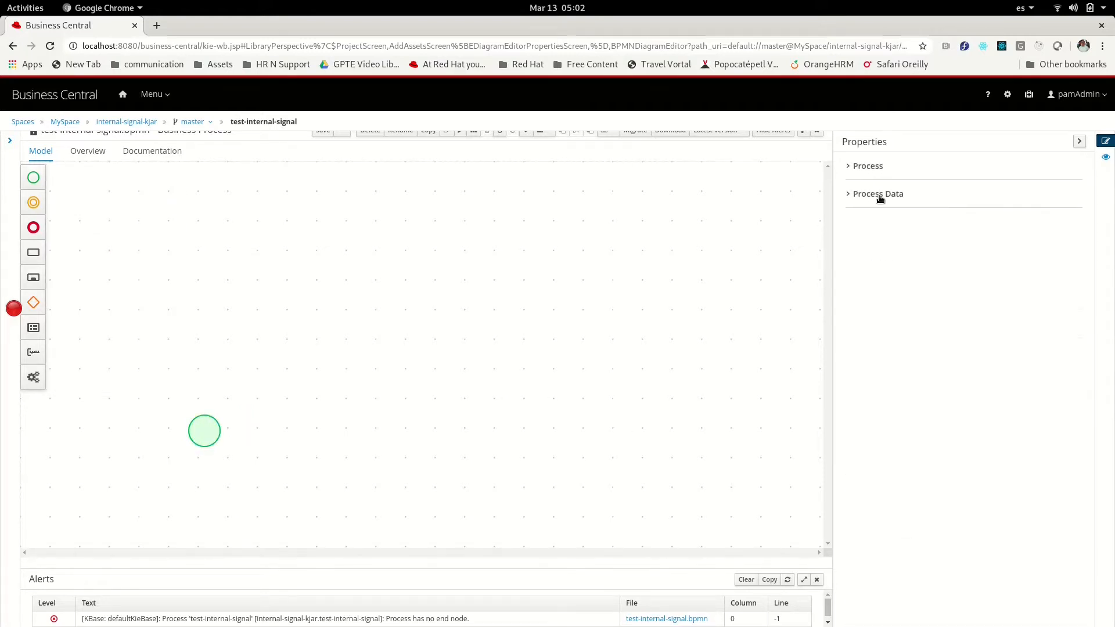
click(879, 198)
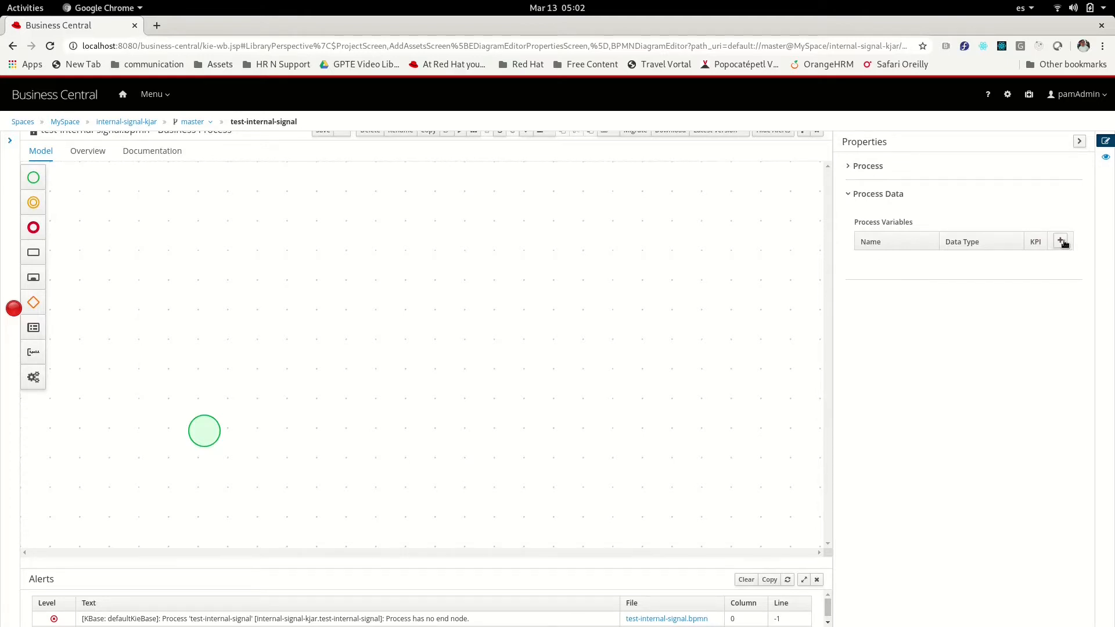
click(1061, 243)
click(903, 260)
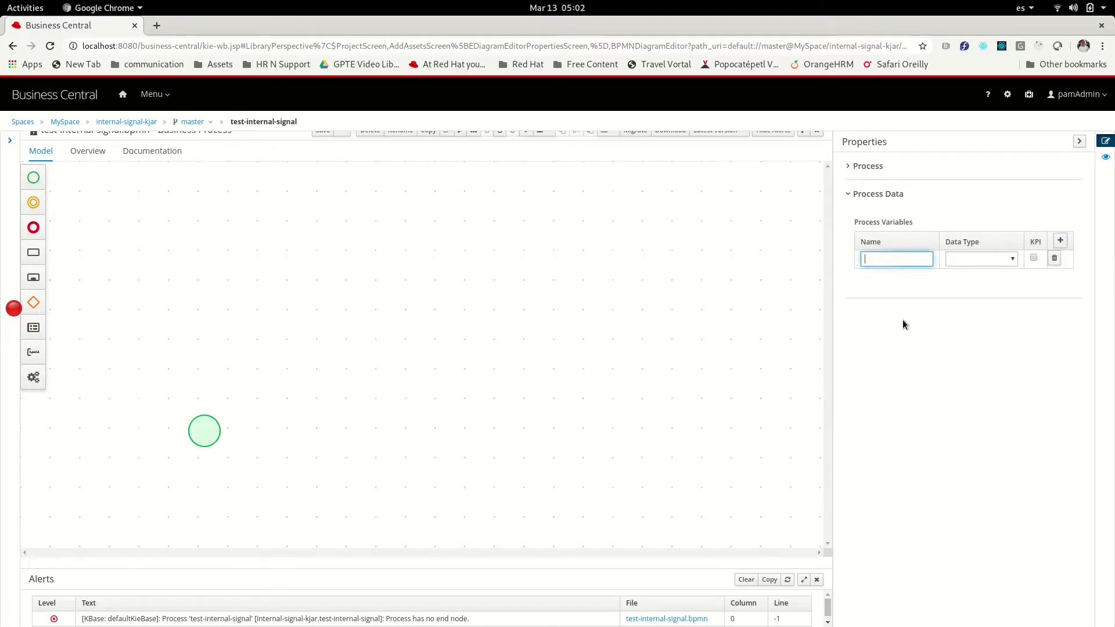
text(rejectA)
click(973, 263)
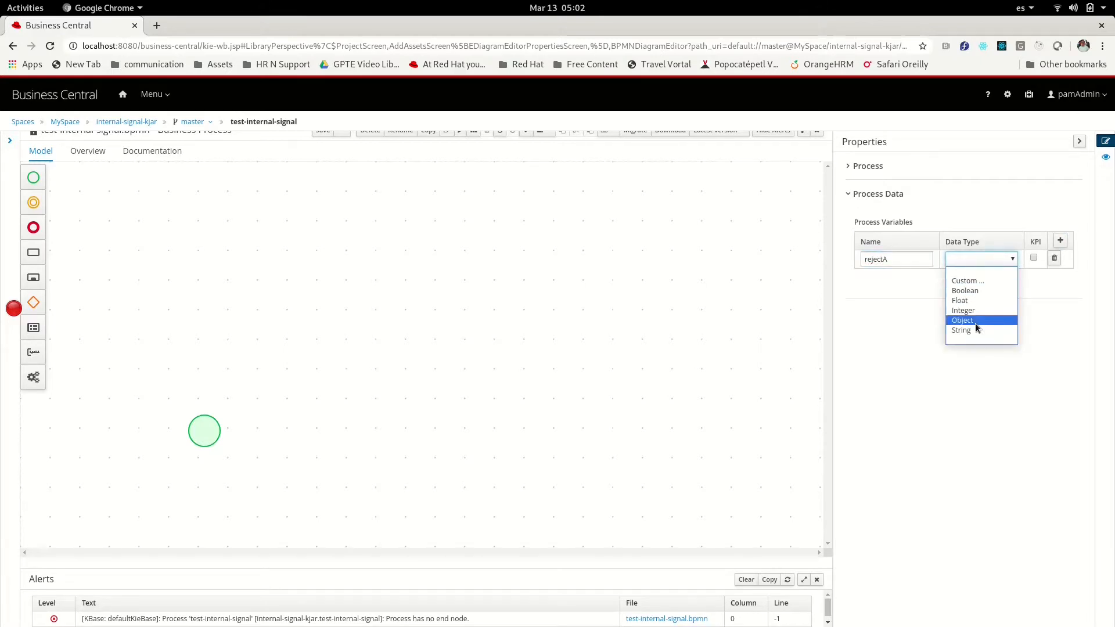
click(974, 291)
Add a second process variable named rejectB with the Boolean data type
click(1062, 243)
click(905, 278)
text(rejectB)
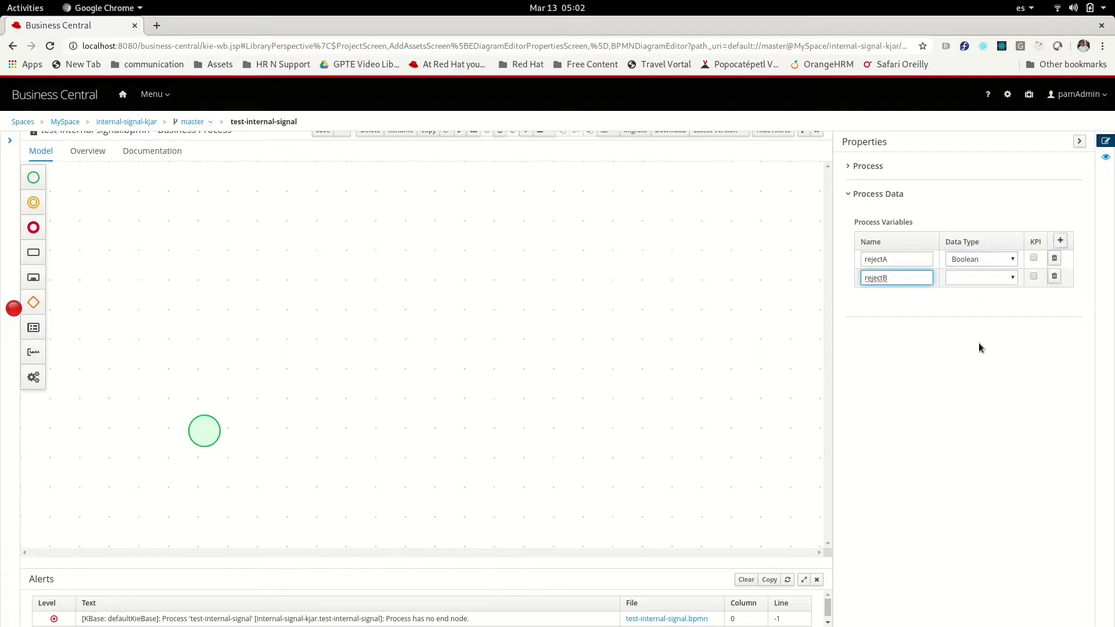
click(973, 273)
click(980, 312)
Append a task to the start event, convert it into a script task and name it Task A
click(207, 430)
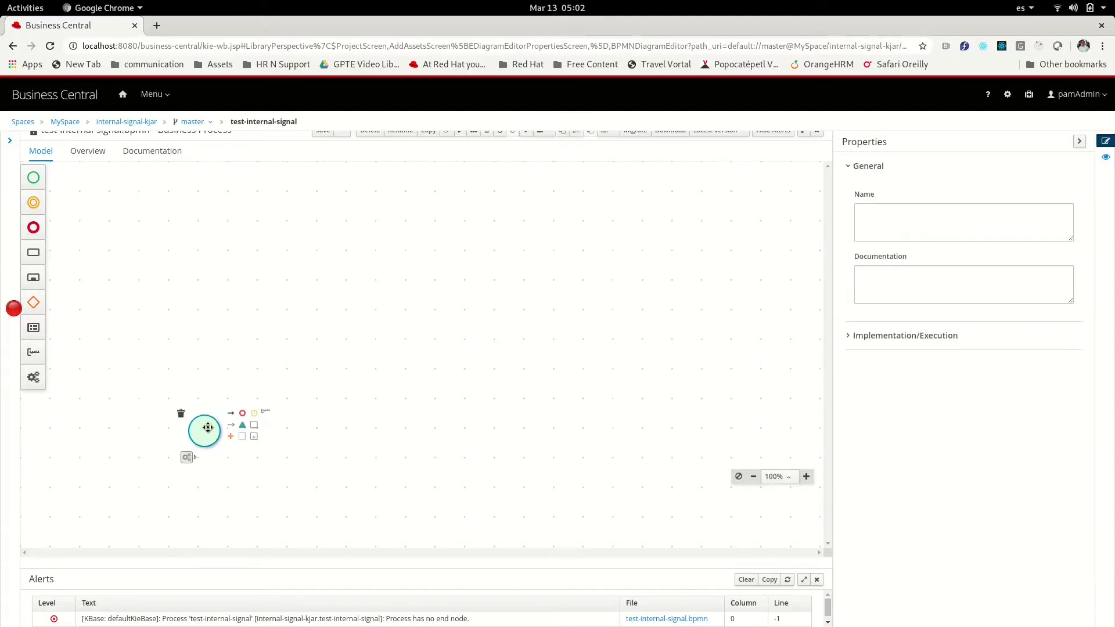
click(240, 439)
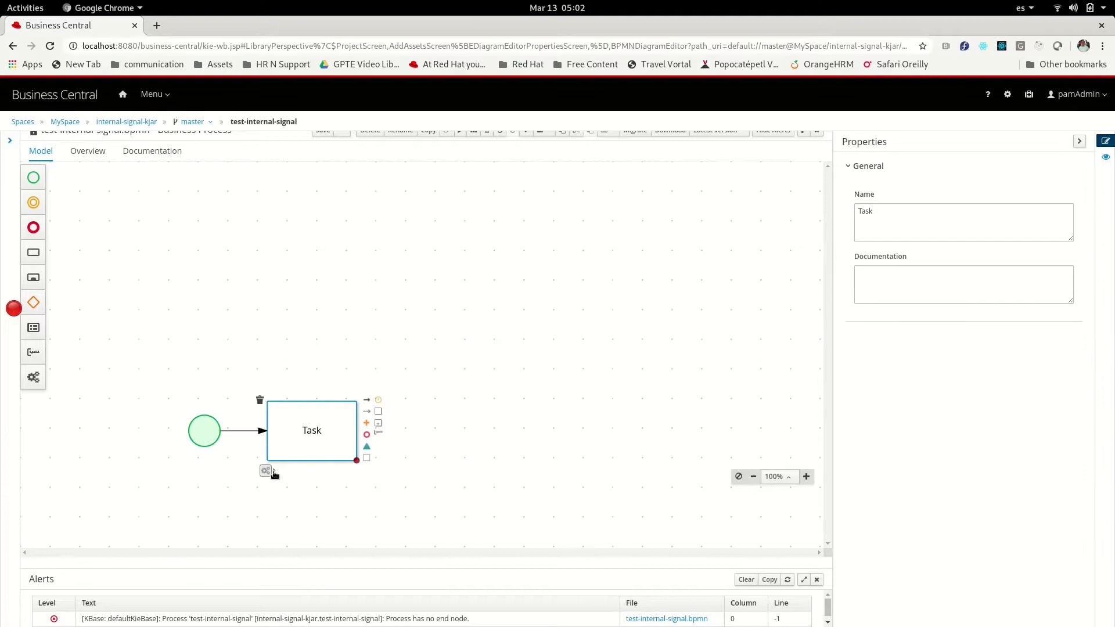
mouse_move(264, 471)
click(315, 470)
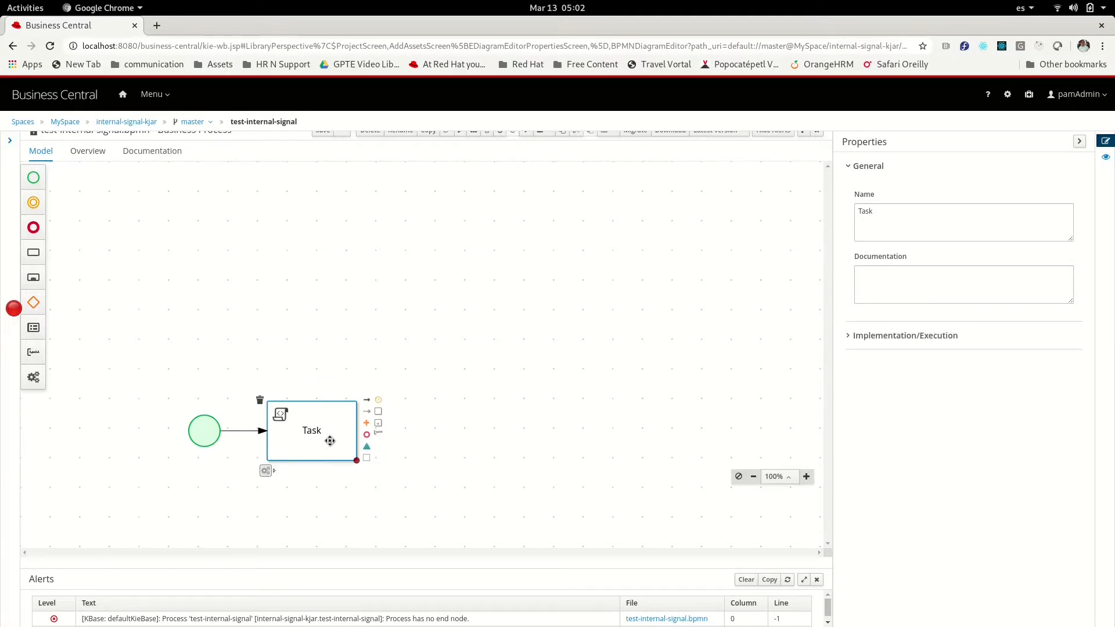
double_click(314, 435)
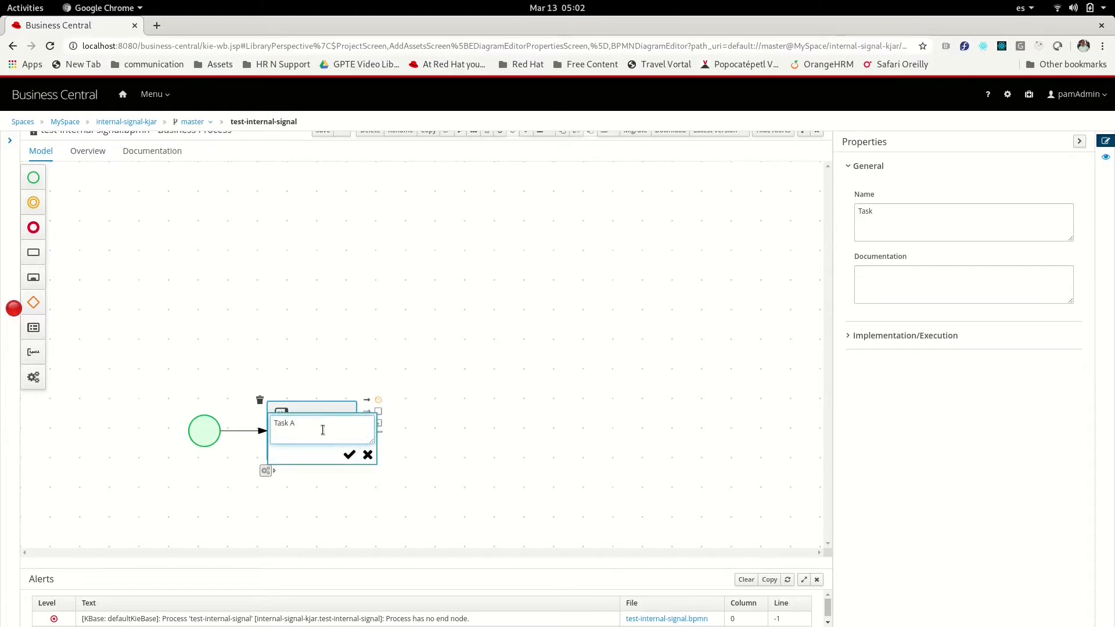
text(A)
click(349, 455)
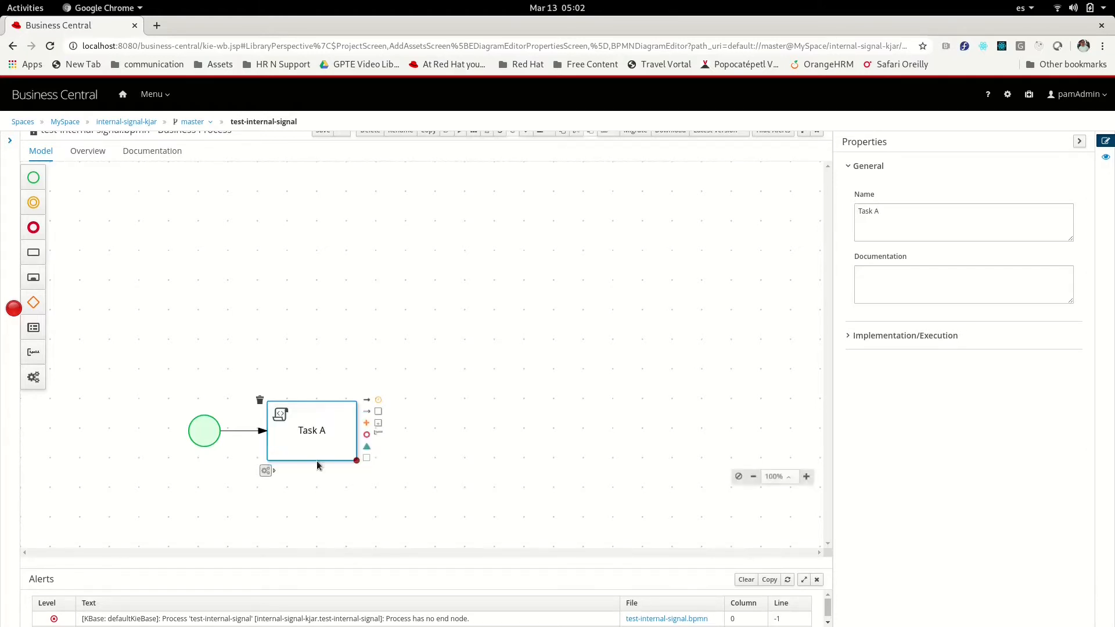
Set Task A's Java script to System.out.println("Task A executed");
click(978, 270)
click(888, 337)
click(893, 393)
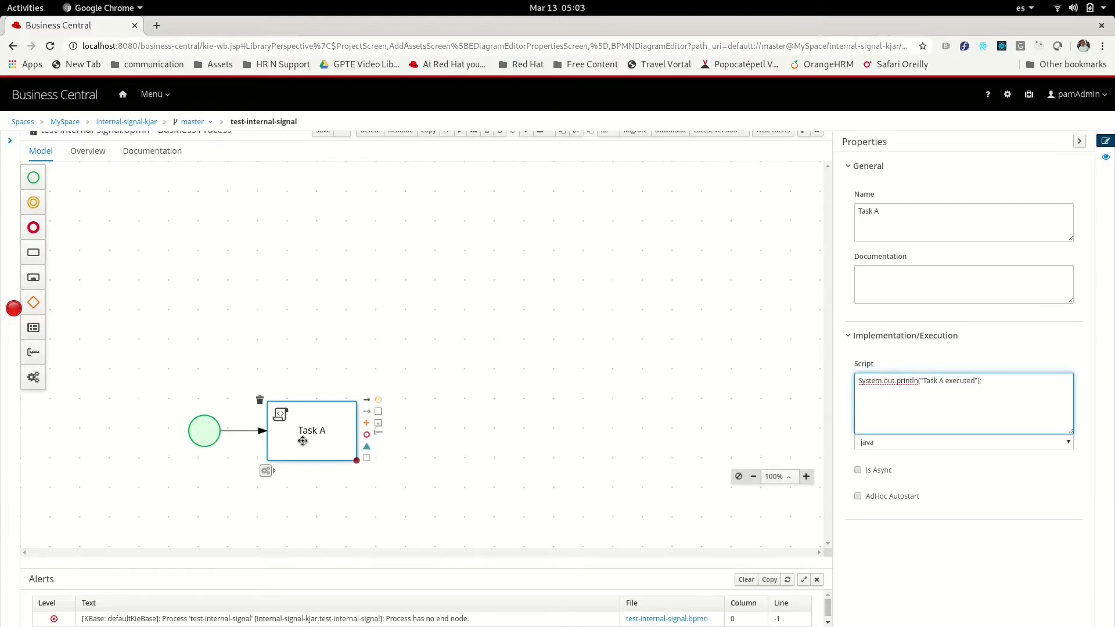
Append an exclusive gateway to Task A and connect it to an End Signal event placed straight above the gateway
click(367, 424)
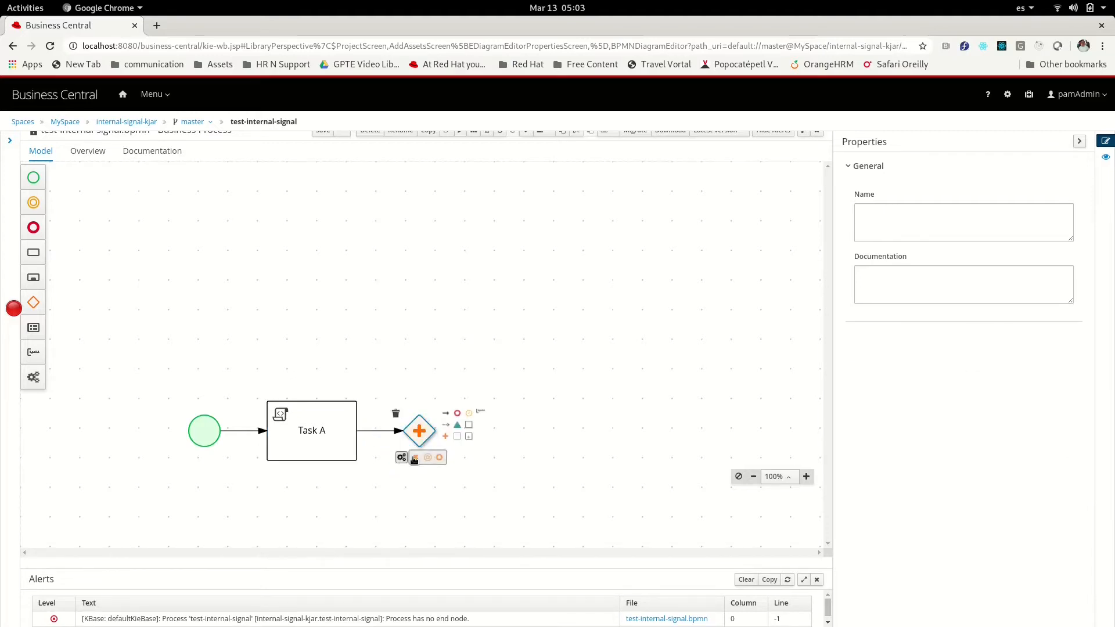
click(415, 458)
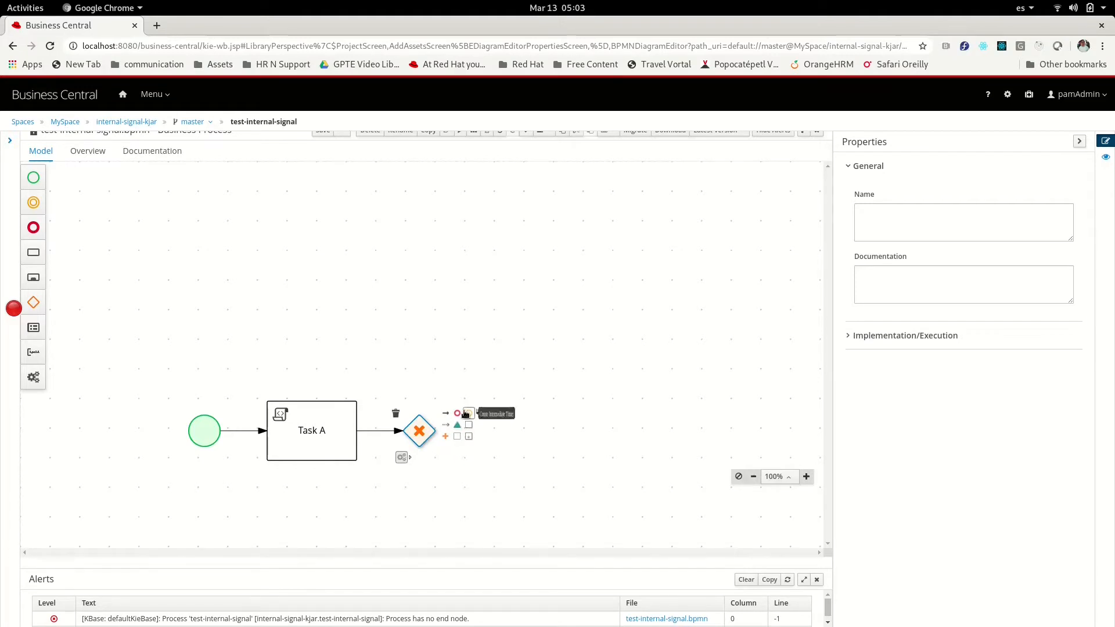
click(459, 413)
drag(495, 437, 428, 354)
mouse_move(437, 430)
mouse_move(436, 431)
mouse_down()
mouse_move(419, 414)
mouse_move(419, 423)
mouse_up()
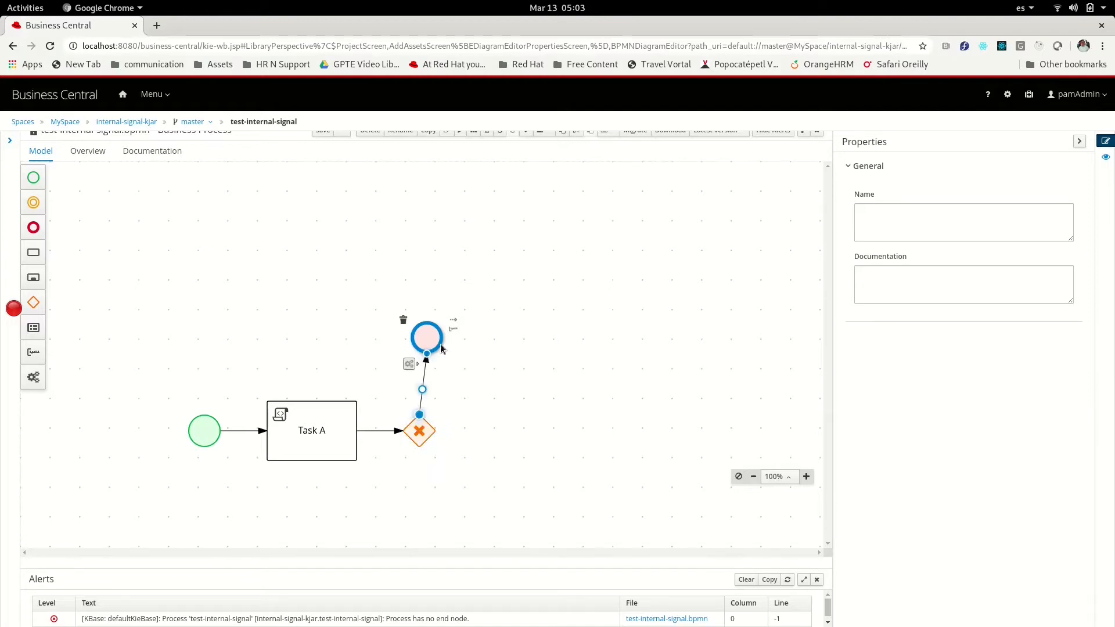
drag(431, 343, 423, 345)
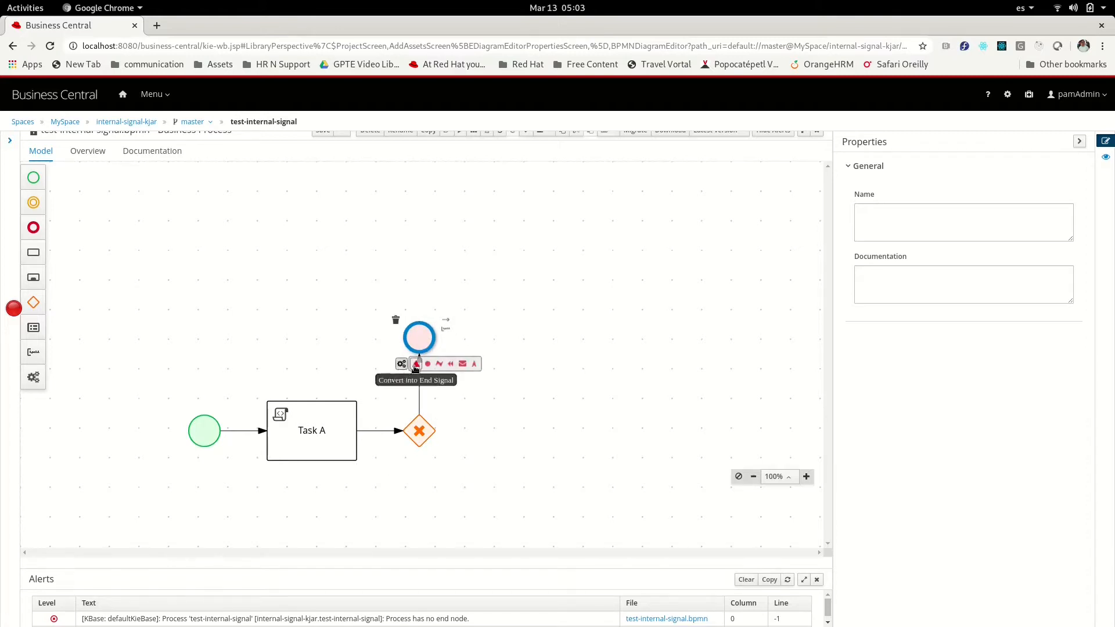
click(416, 364)
Append a script task named Task B to the exclusive gateway, in line with Task A
click(414, 441)
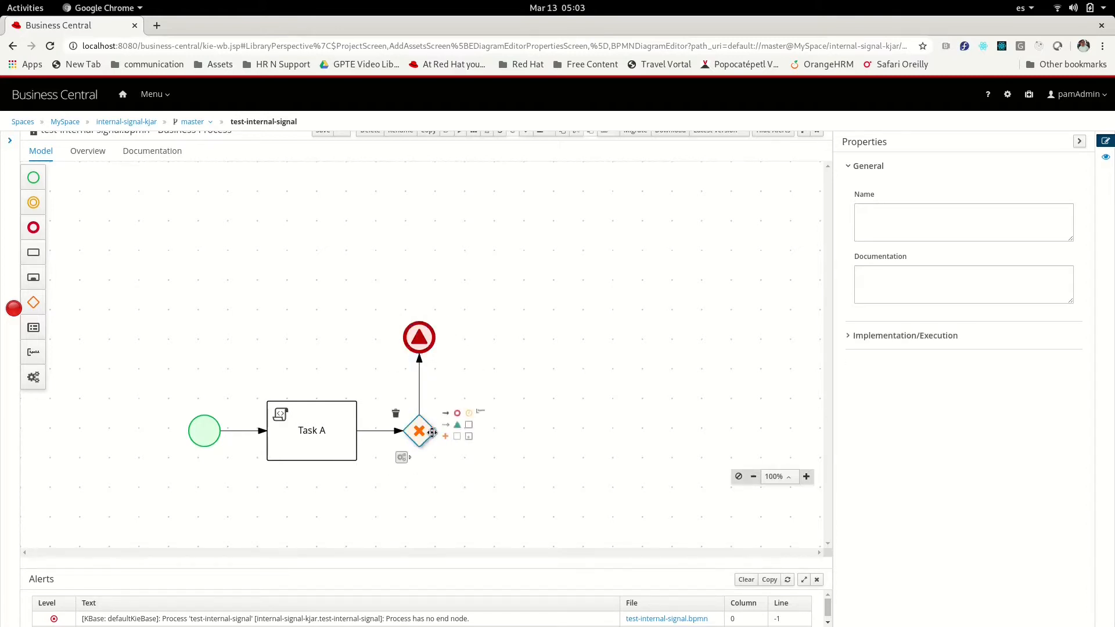
click(458, 437)
drag(525, 416, 525, 446)
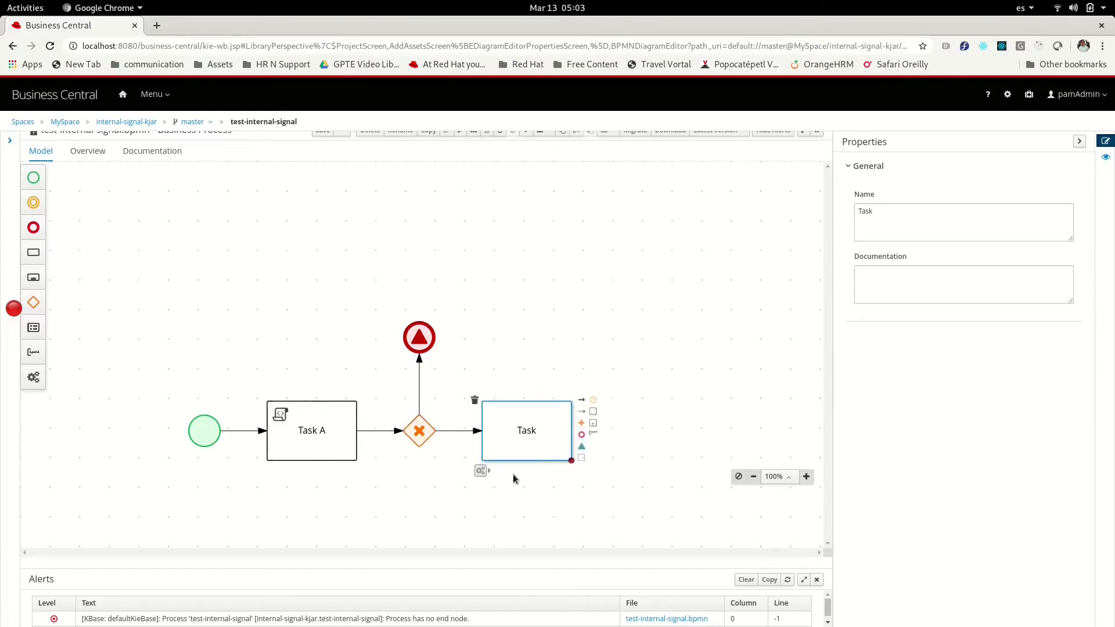
click(482, 471)
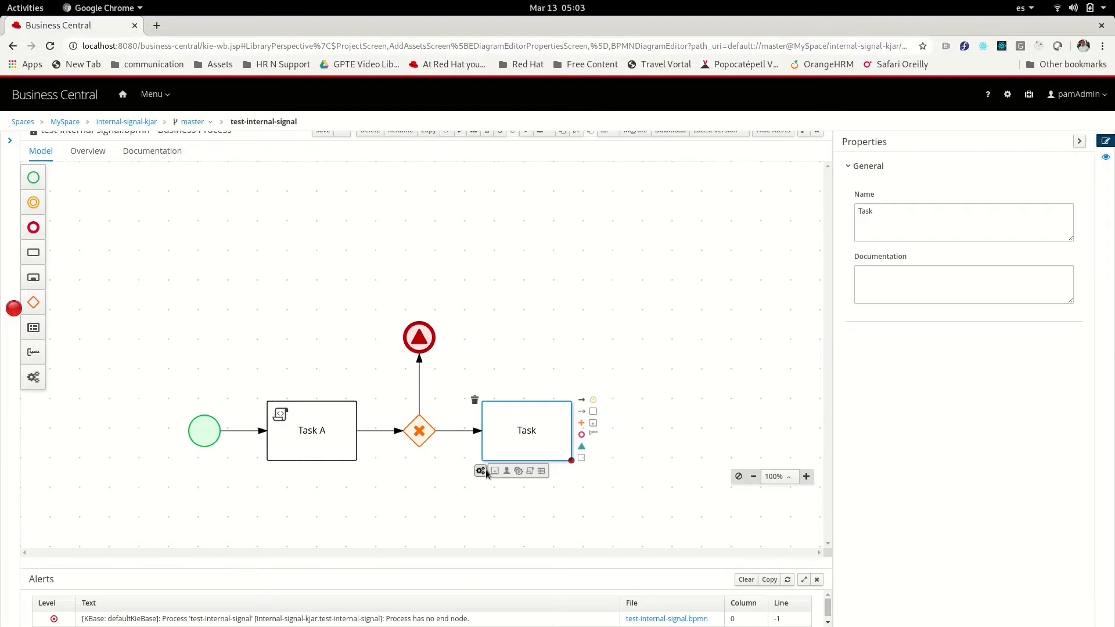
click(519, 471)
double_click(530, 432)
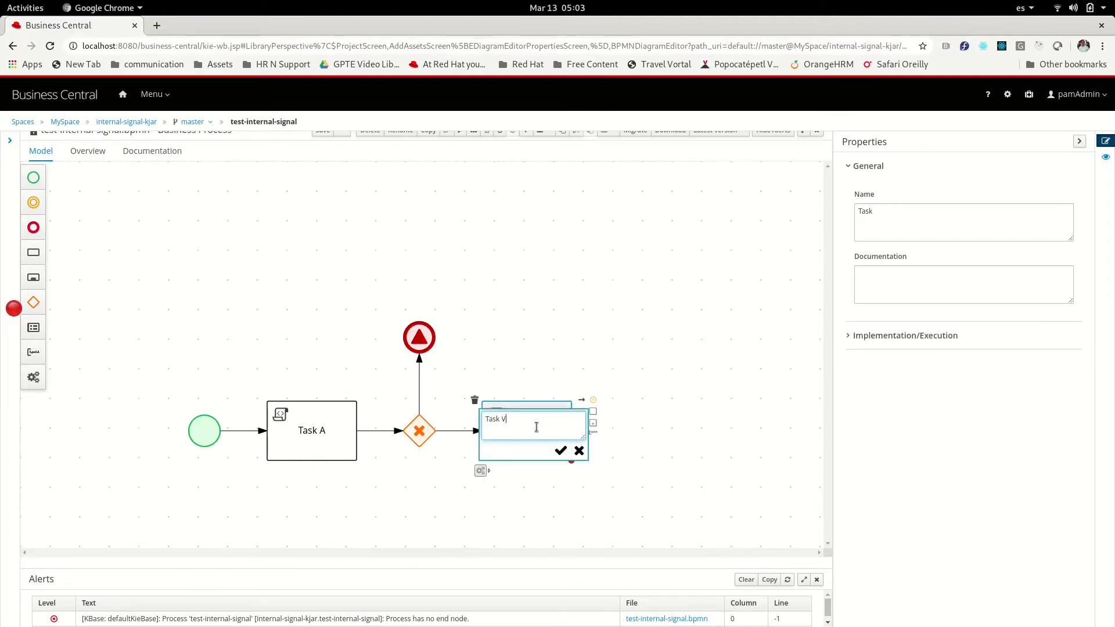
text(B)
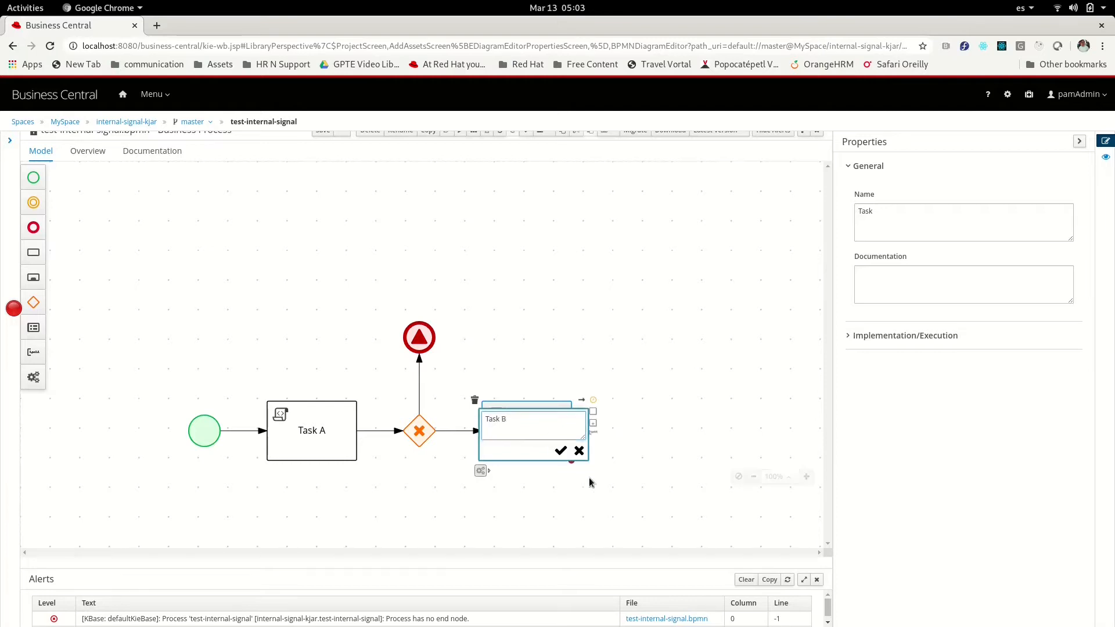
click(560, 450)
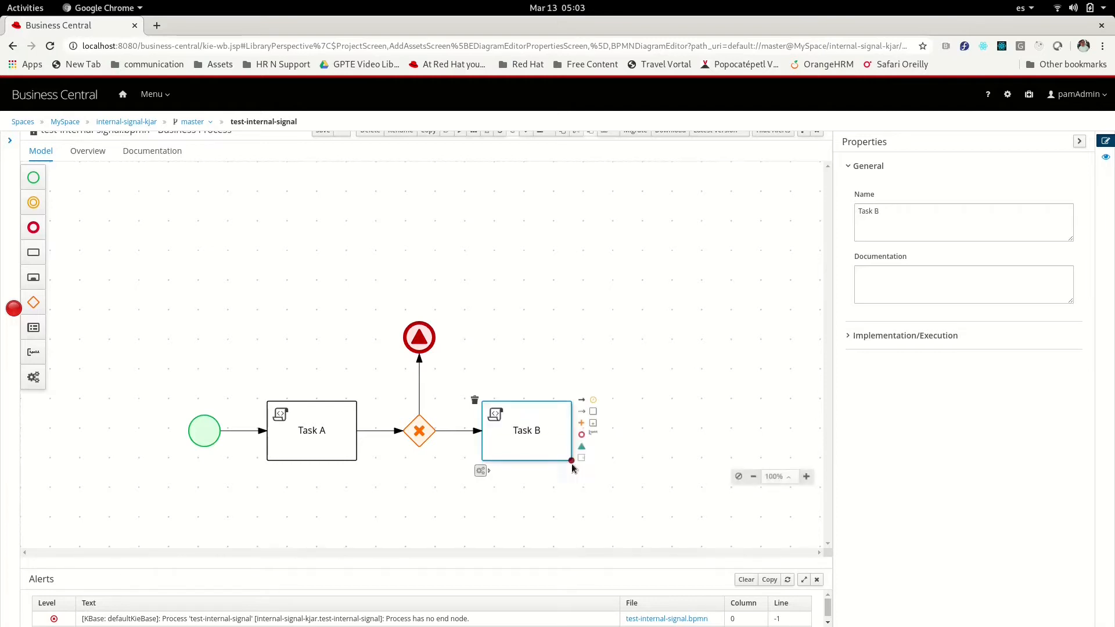
Append an exclusive gateway to Task B, followed by a plain End event
click(583, 425)
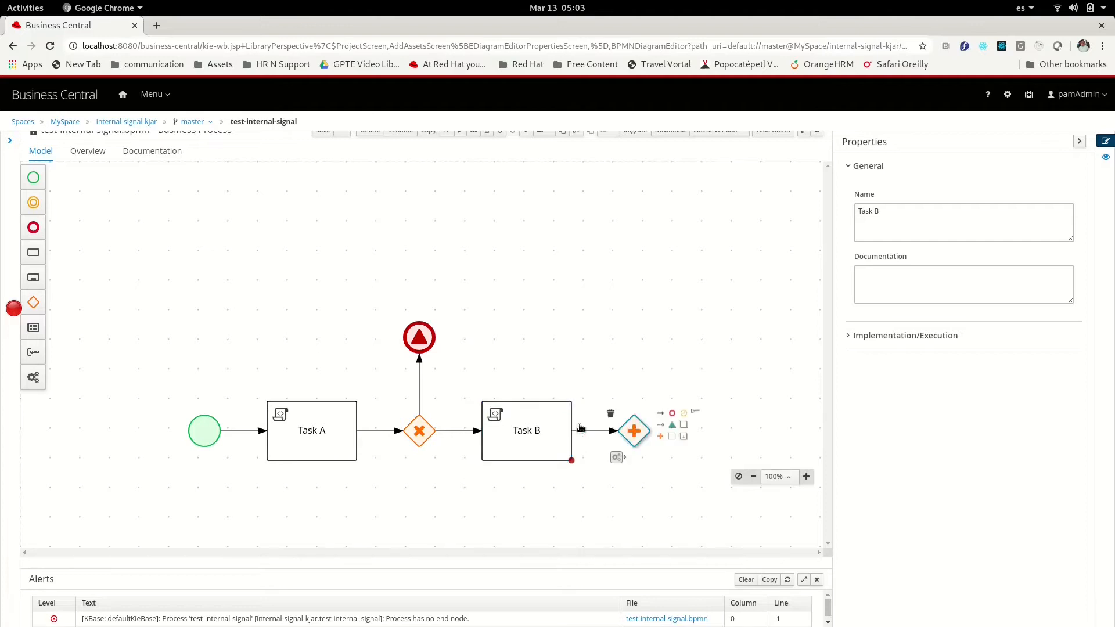
click(673, 413)
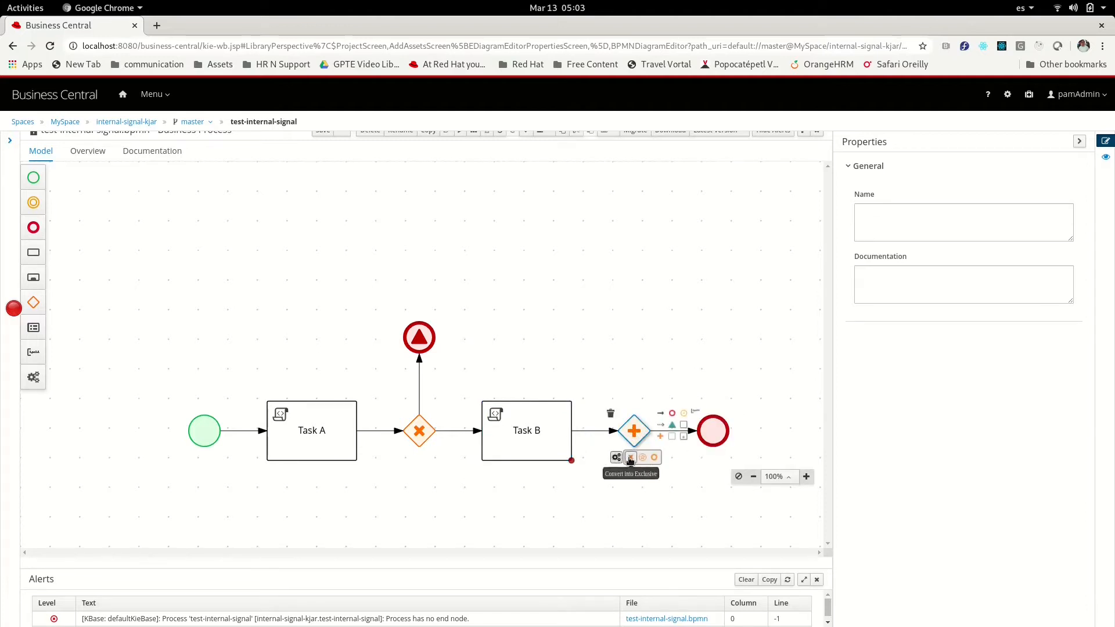
click(632, 458)
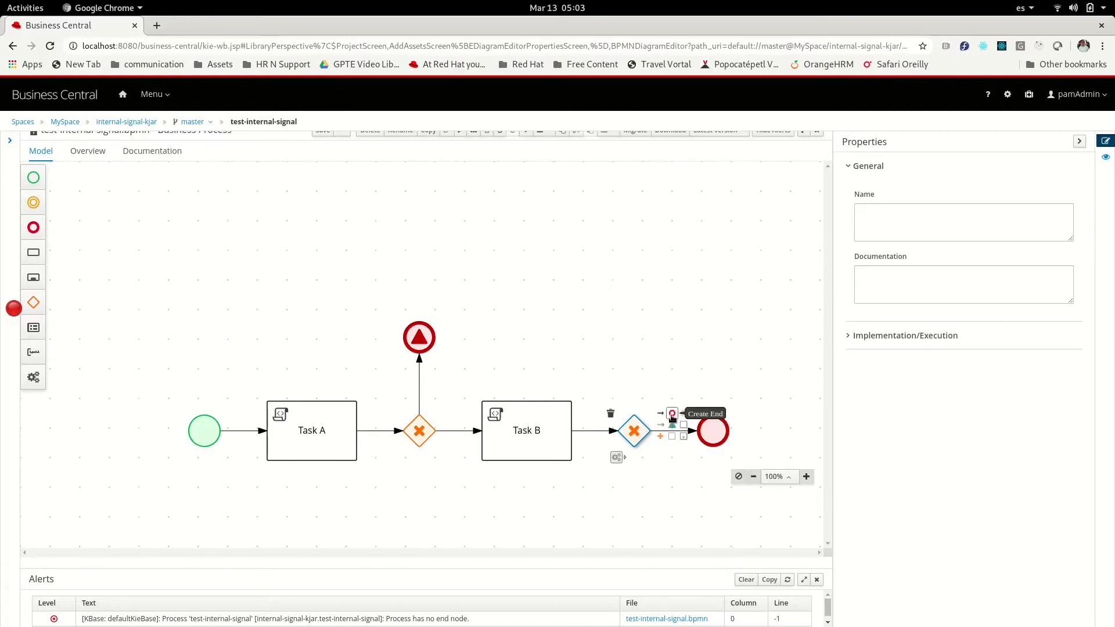
Connect the gateway after Task B to an End Signal event placed straight above it
click(672, 416)
drag(710, 481, 633, 339)
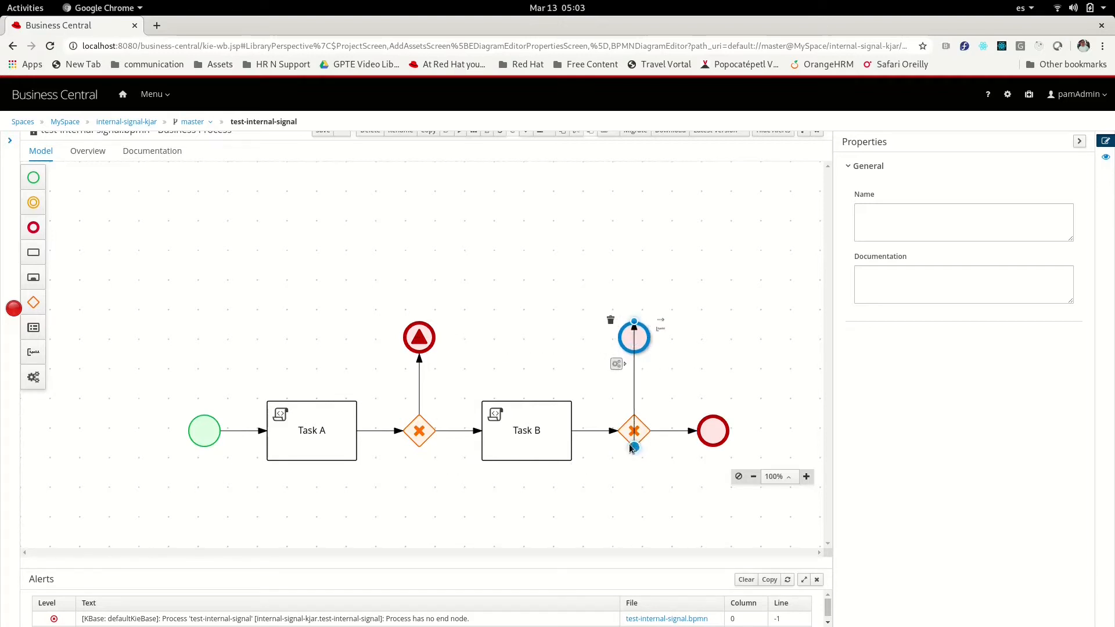
drag(635, 451, 633, 352)
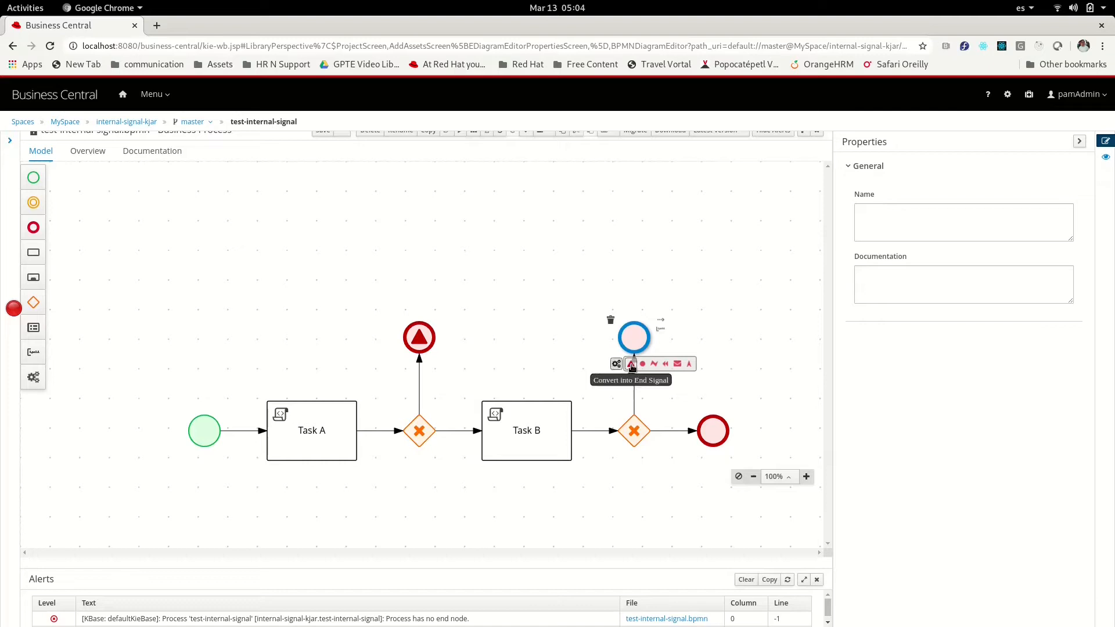
click(632, 364)
click(726, 308)
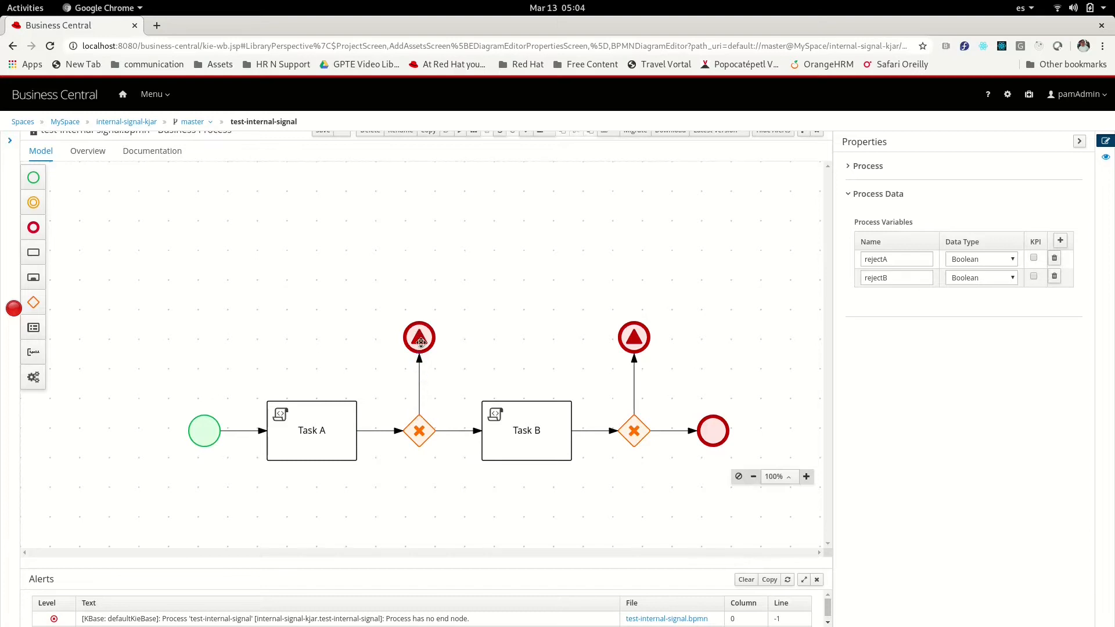
Name the sequence flow from the first gateway to its End Signal event Reject
click(420, 382)
click(917, 225)
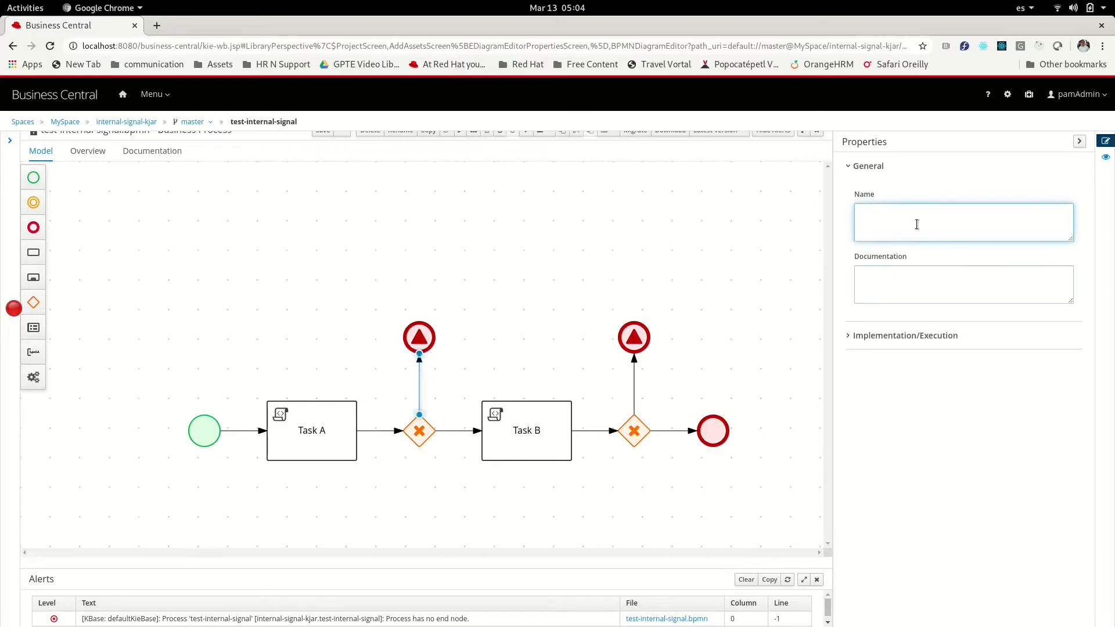
key(Tab)
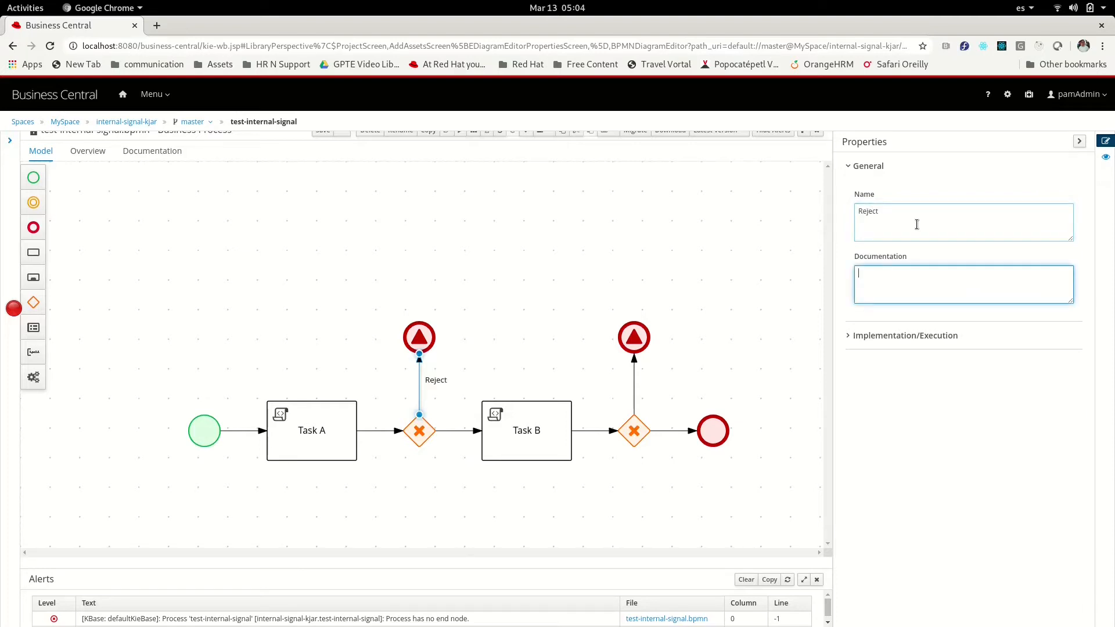
Set the End Signal event after the first gateway to signal Reject with scope Process Instance
click(416, 341)
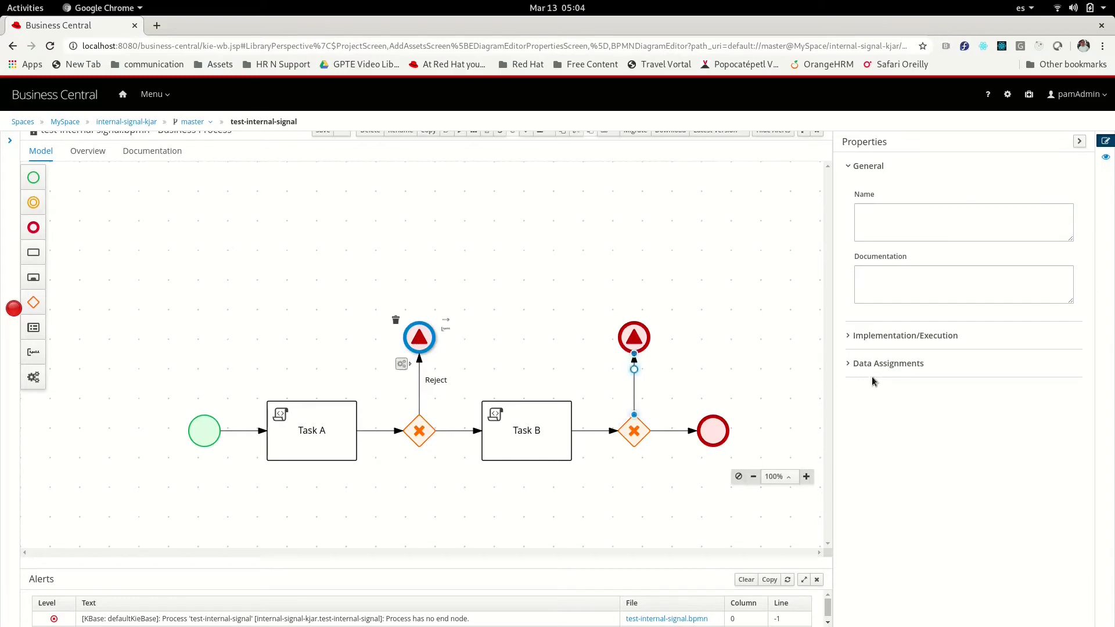
click(899, 337)
click(896, 381)
text(Reject)
key(Tab)
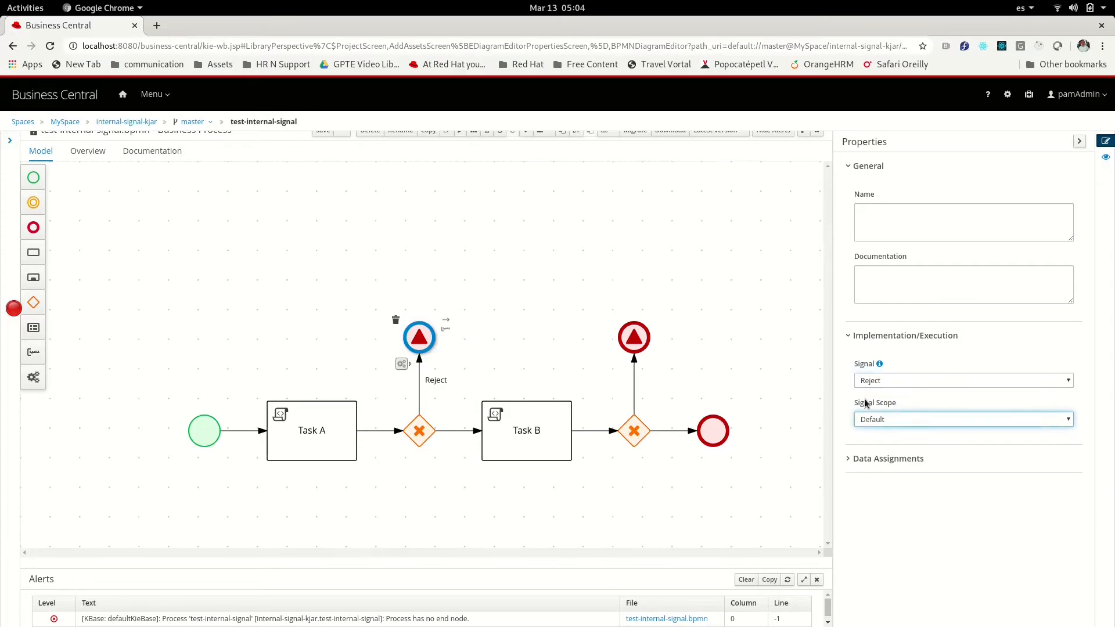
click(904, 419)
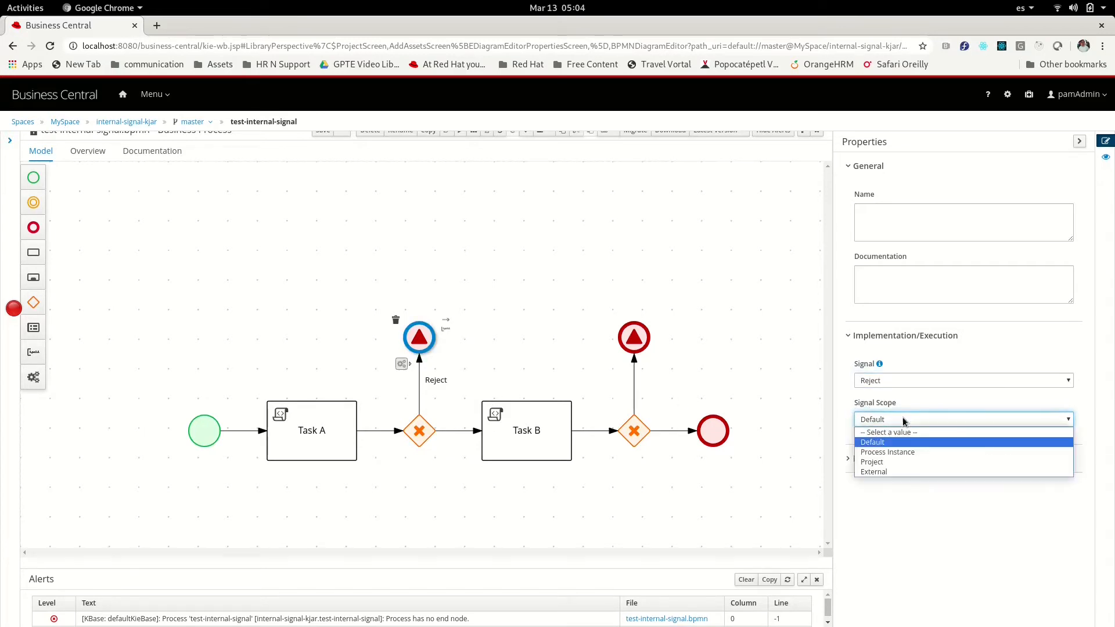
click(892, 453)
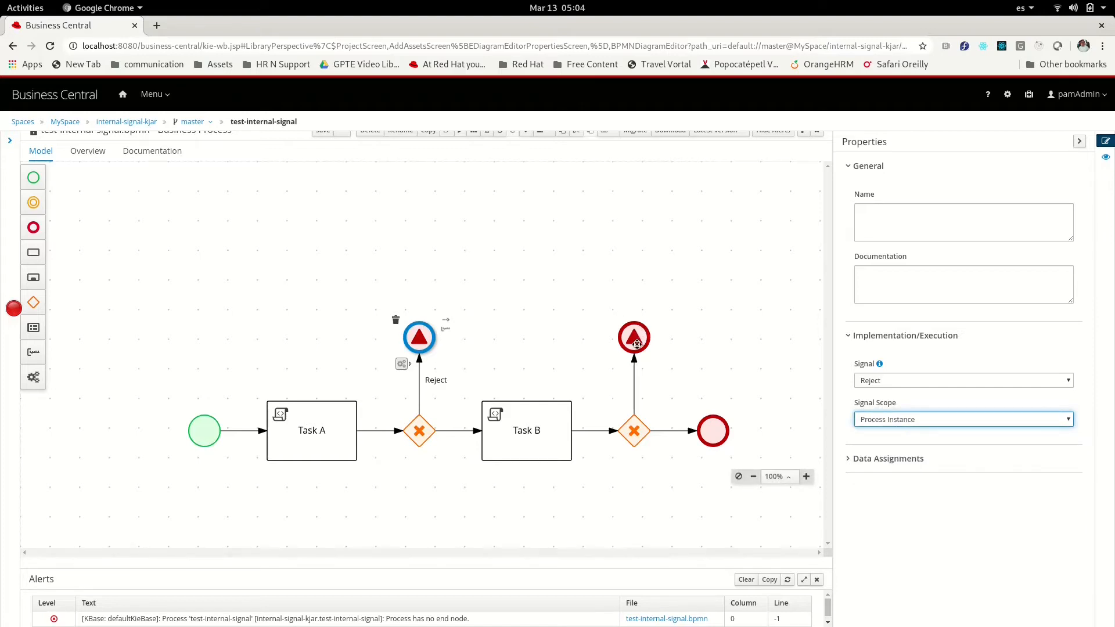
Name the sequence flow from the second gateway to its End Signal event Reject
click(634, 372)
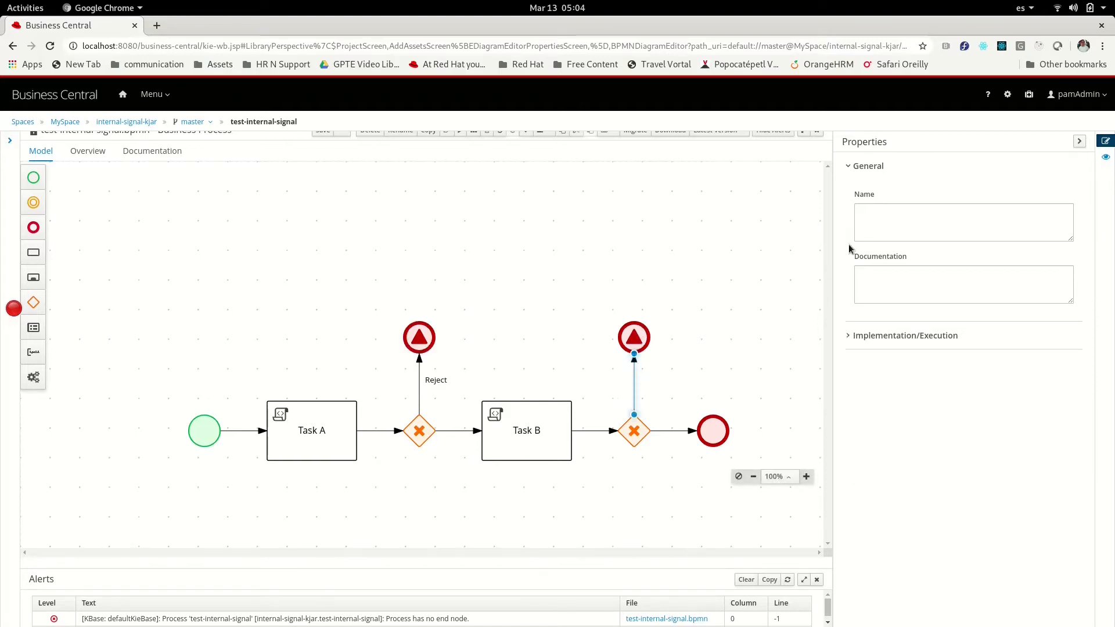
click(909, 226)
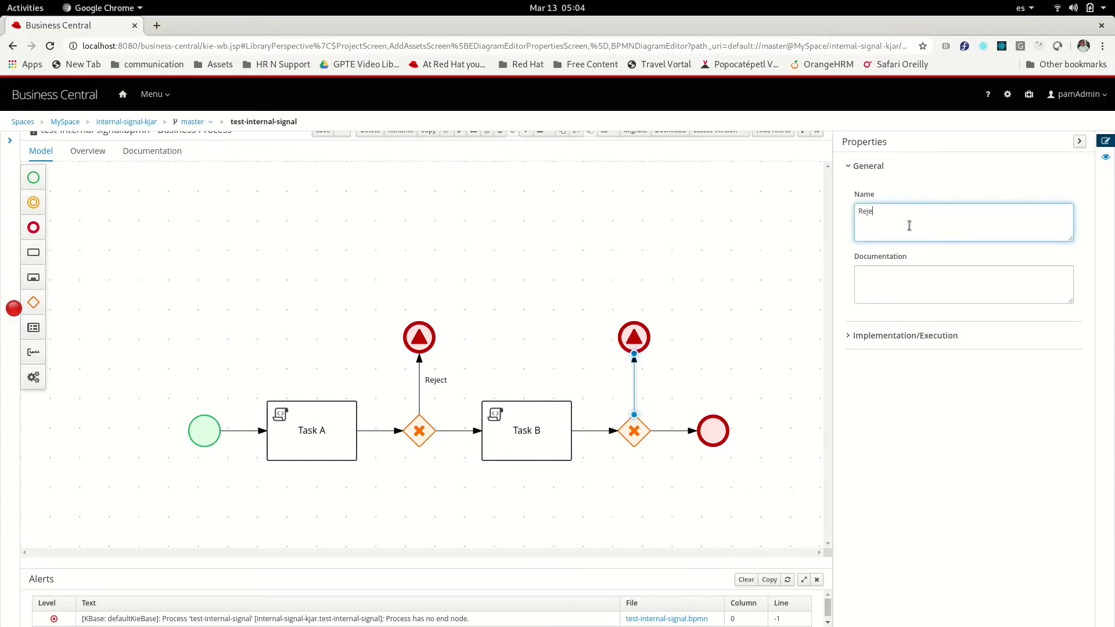
key(Tab)
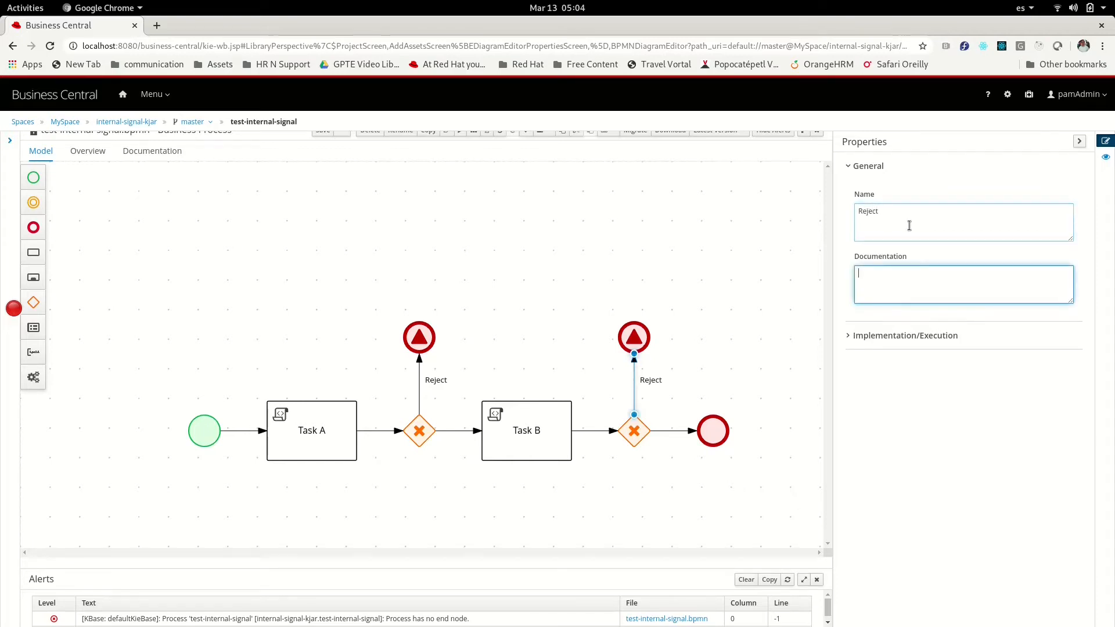
Assign the signal Reject with scope Process Instance to the End Signal event above the second gateway
click(635, 338)
click(903, 343)
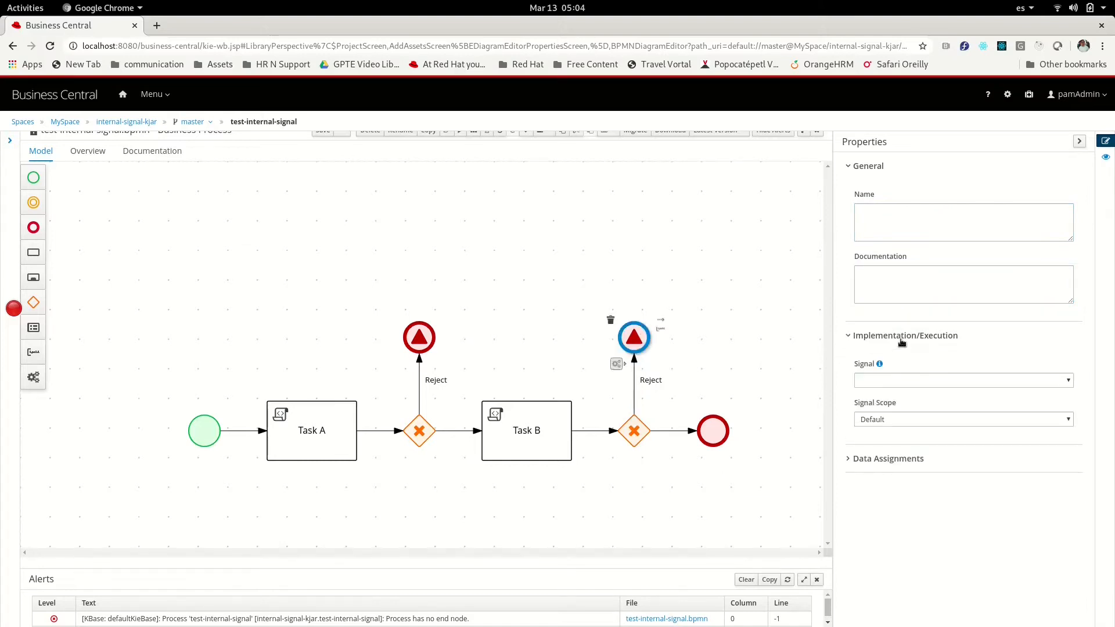
click(923, 381)
click(874, 412)
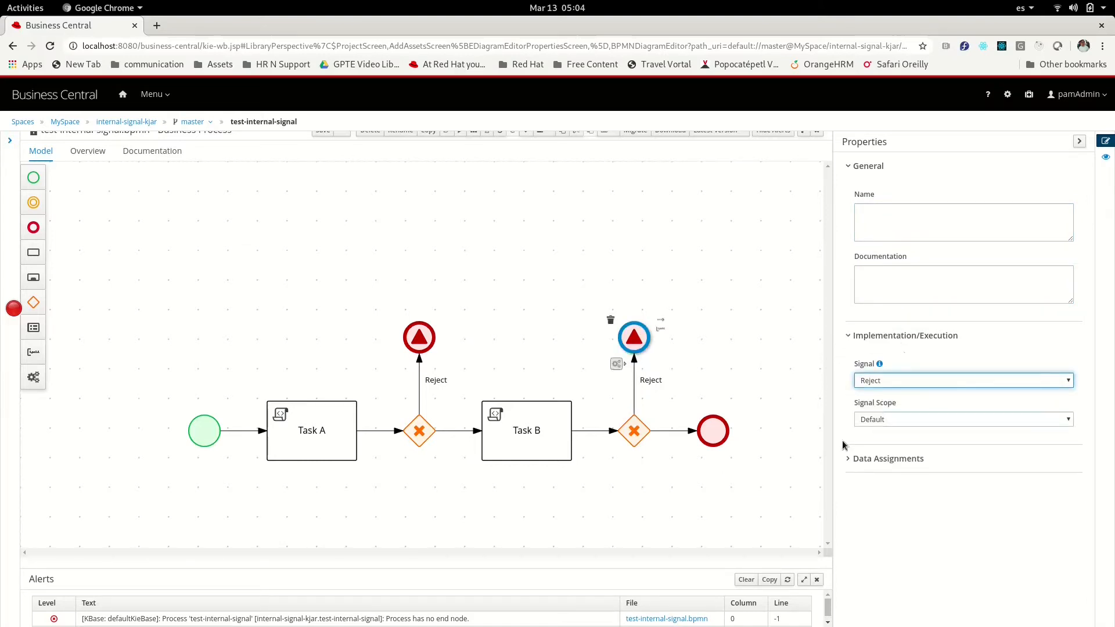
click(901, 420)
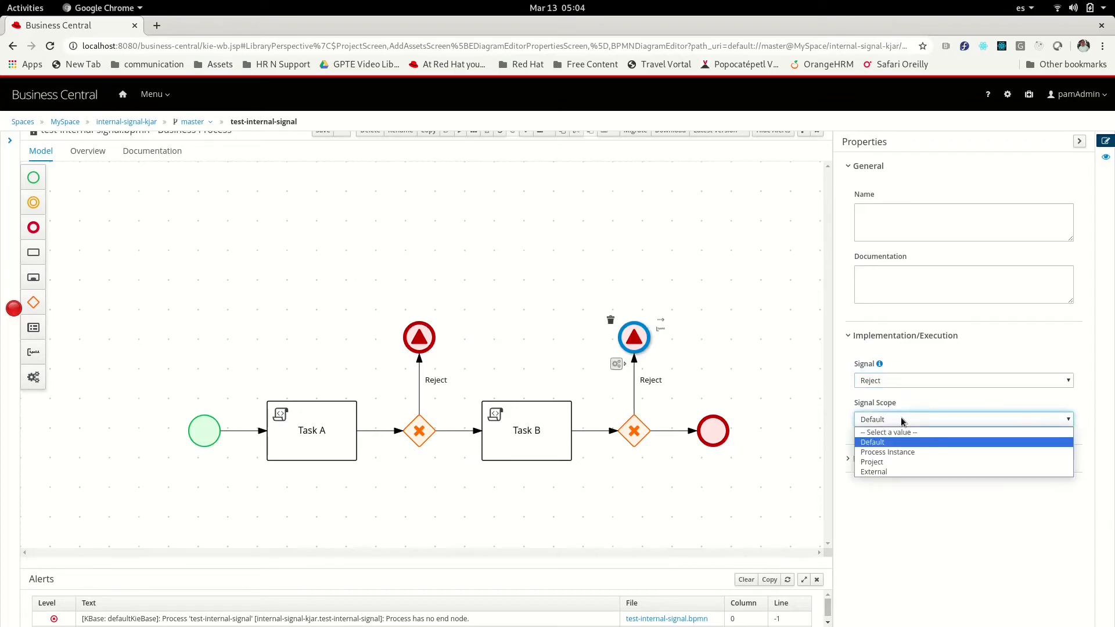
click(904, 453)
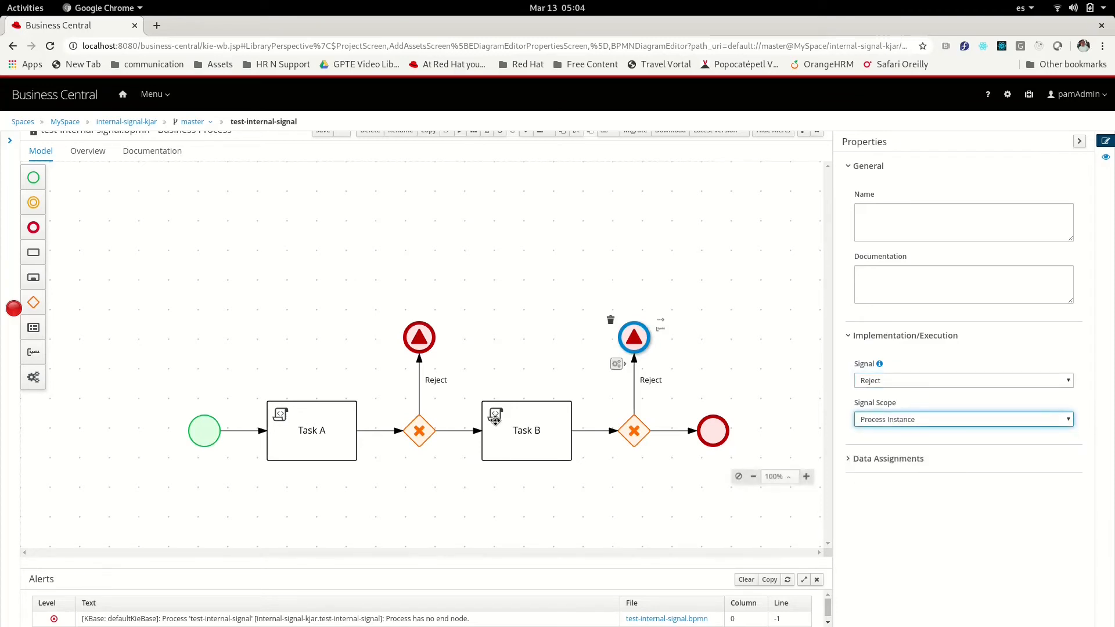
Set the first gateway's Reject flow condition to process variable rejectA Is true
click(420, 406)
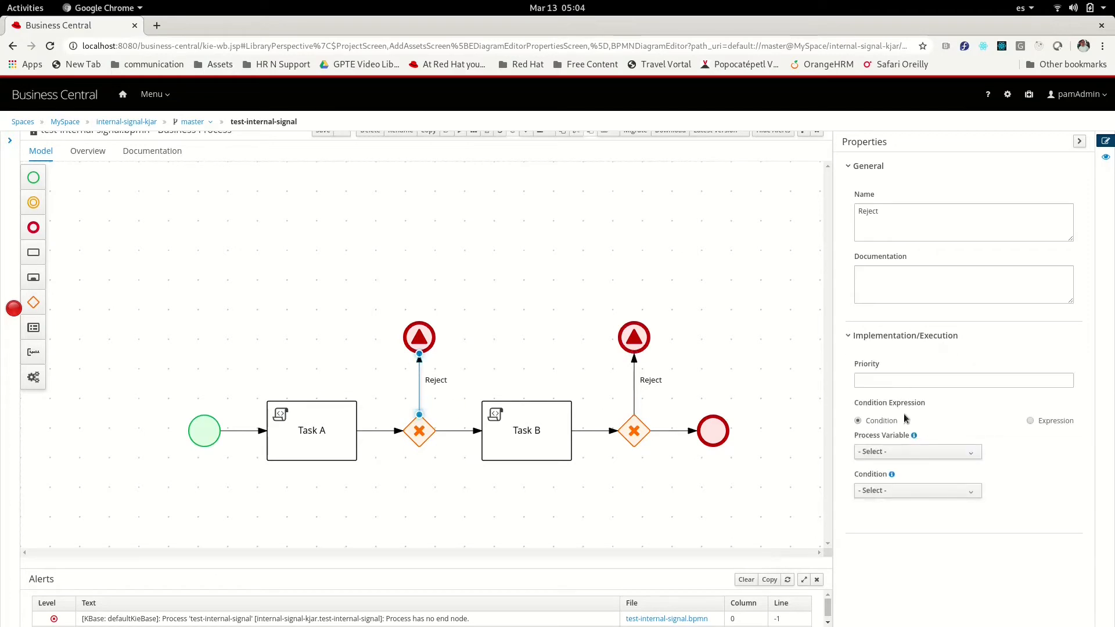
click(874, 450)
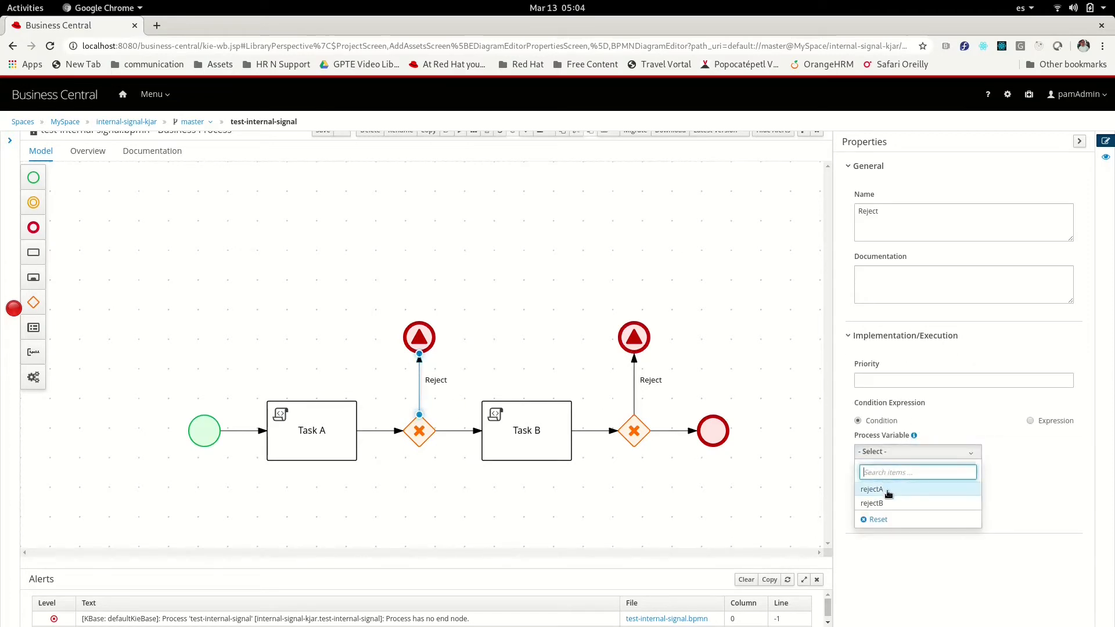
click(886, 493)
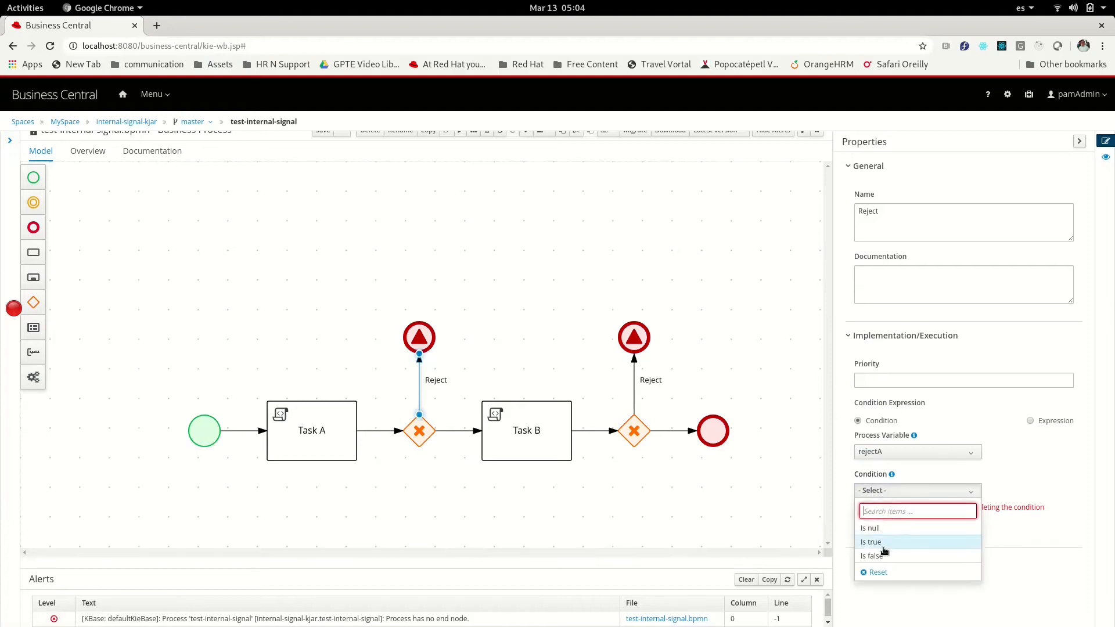
click(874, 542)
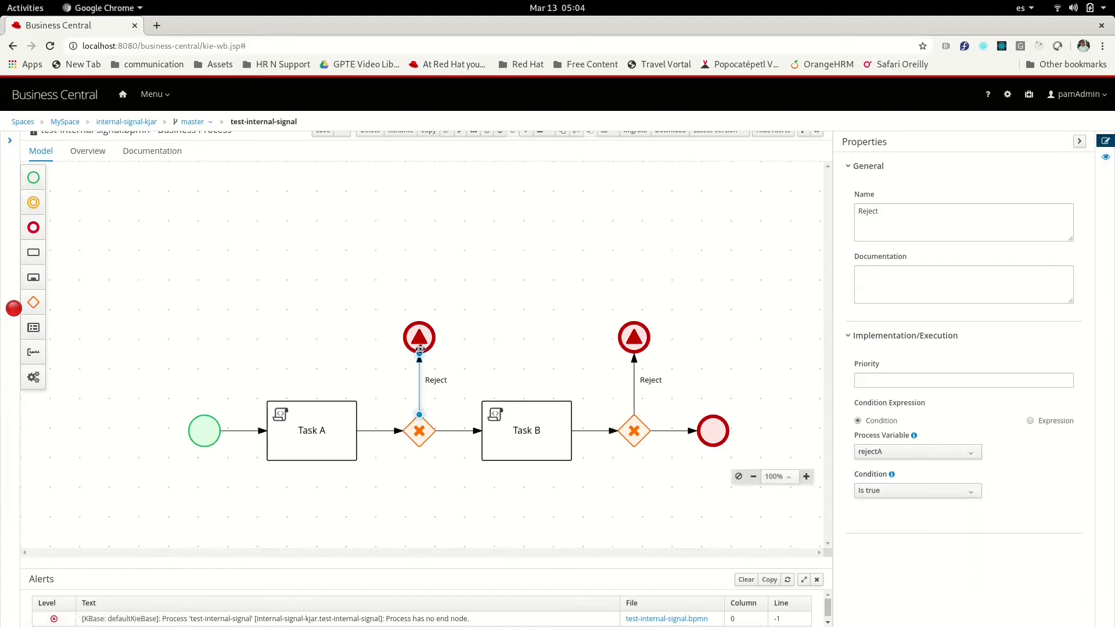
Set the default route of the gateway after Task A to Task B
click(426, 431)
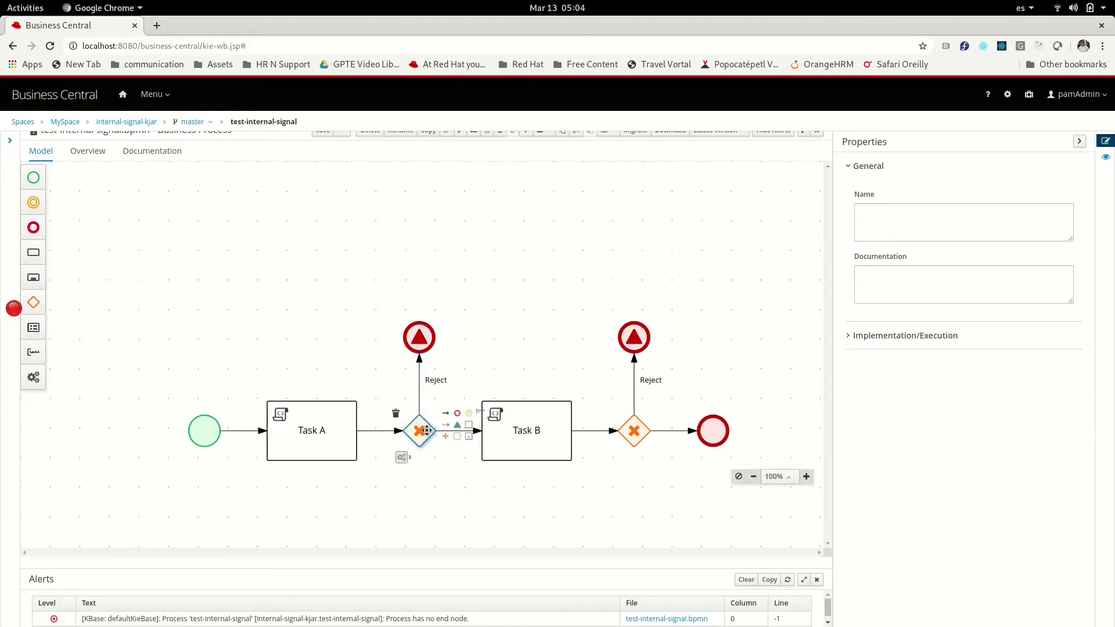
click(865, 339)
click(902, 381)
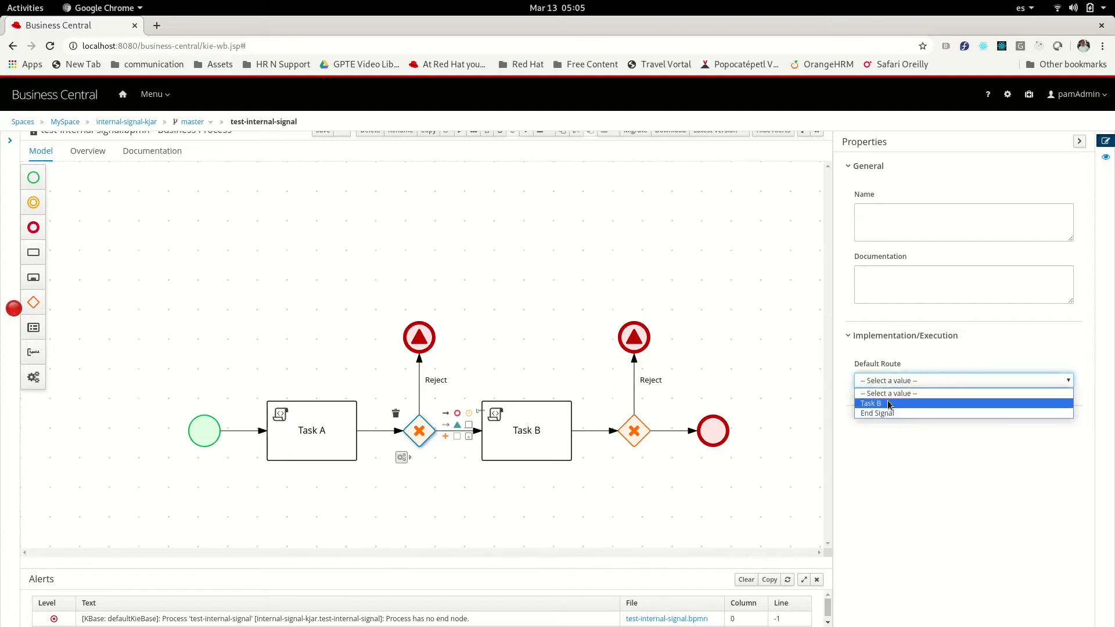
click(890, 404)
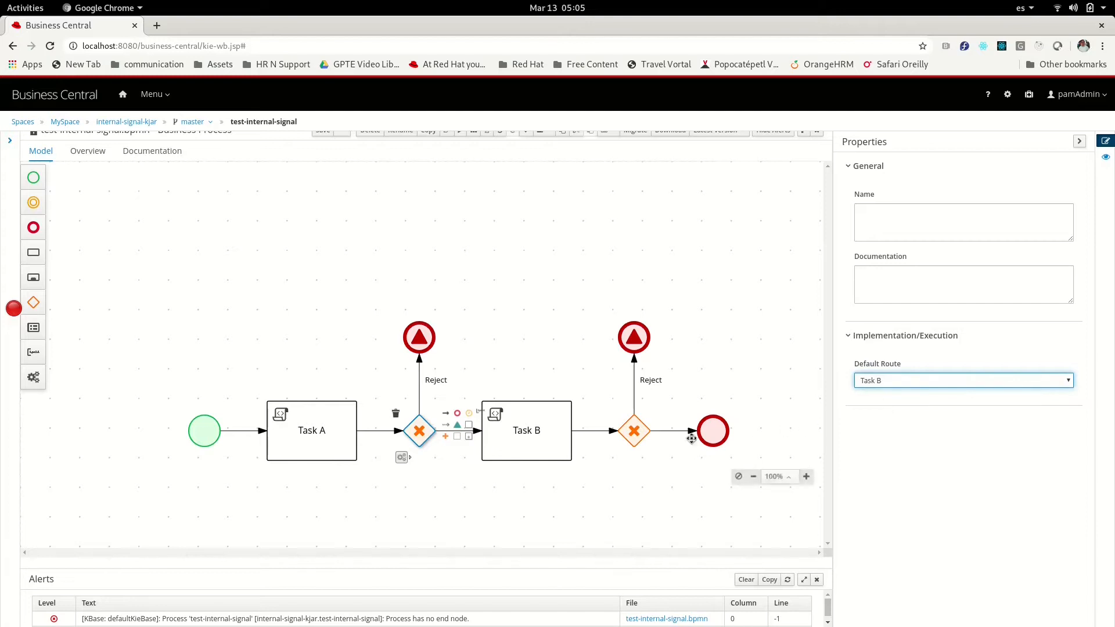
Set the second gateway's Reject flow condition to process variable rejectB Is true
click(634, 399)
click(913, 340)
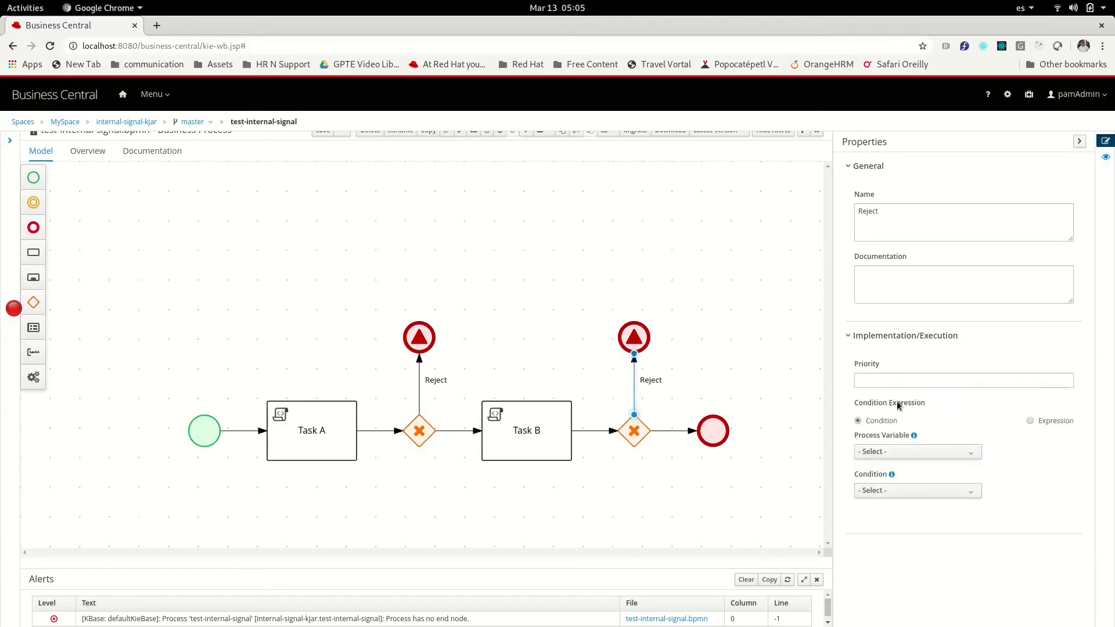
click(881, 453)
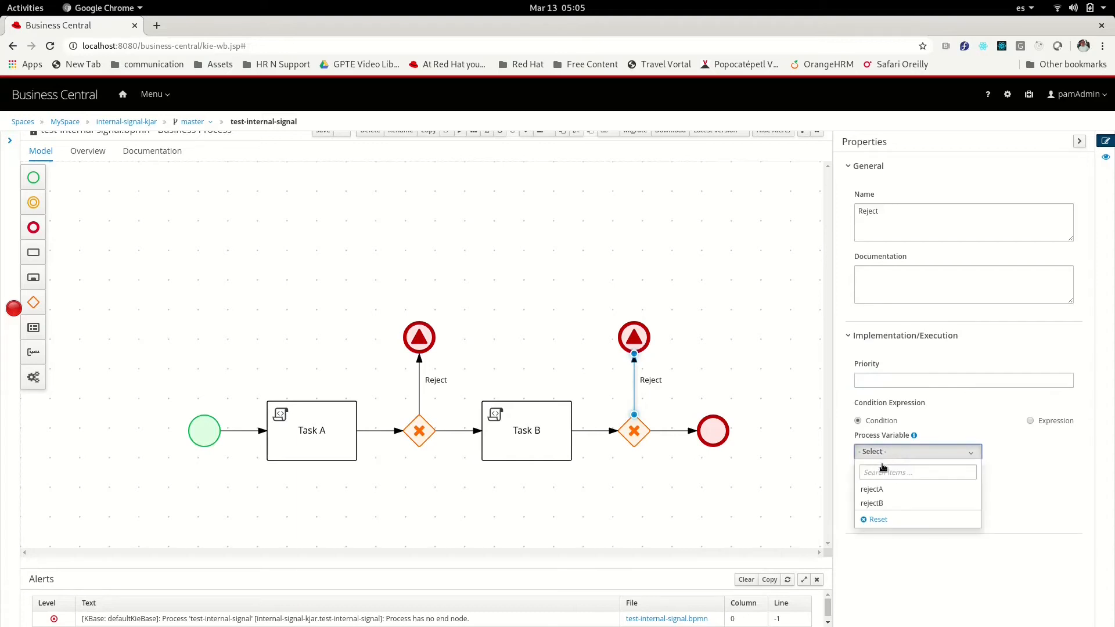
click(877, 503)
click(884, 492)
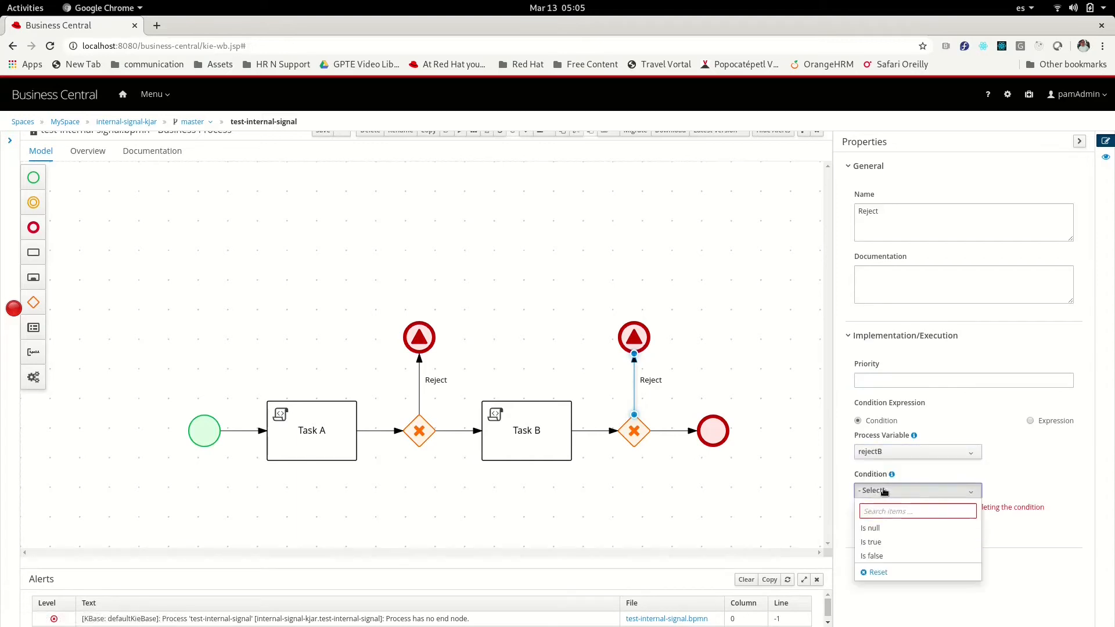
click(878, 541)
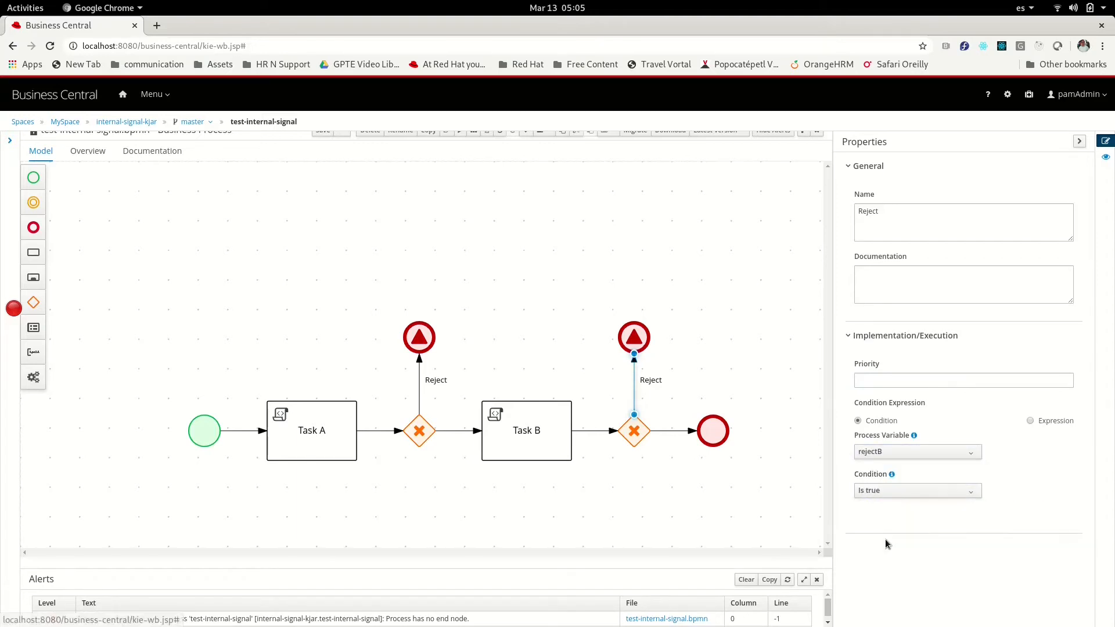
Set the default route of the gateway after Task B to End
click(633, 431)
click(906, 335)
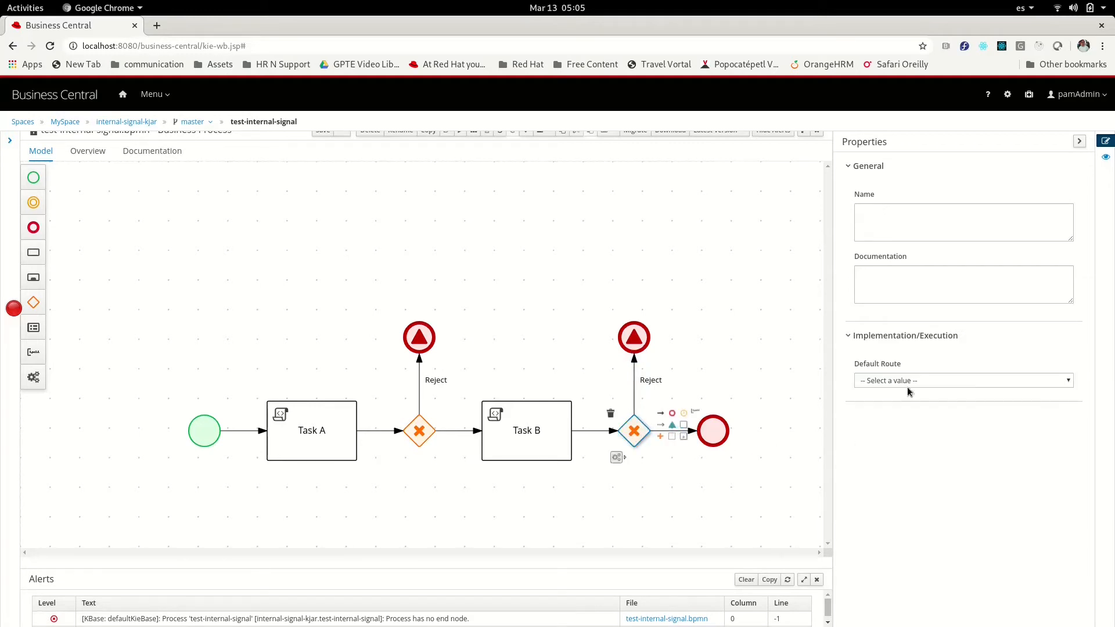
click(888, 381)
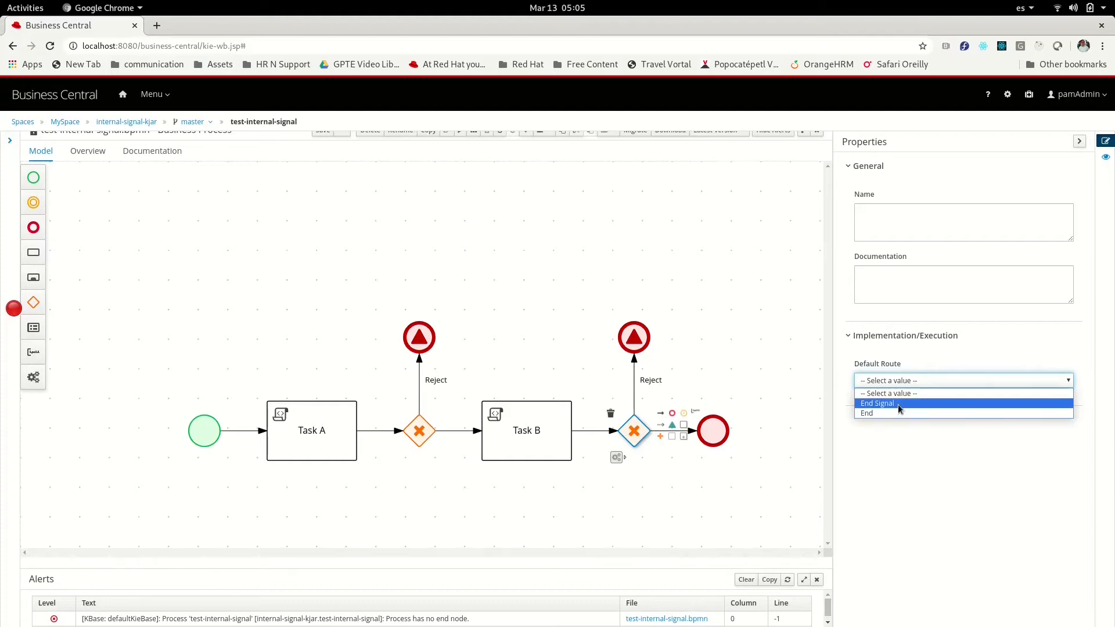
click(889, 414)
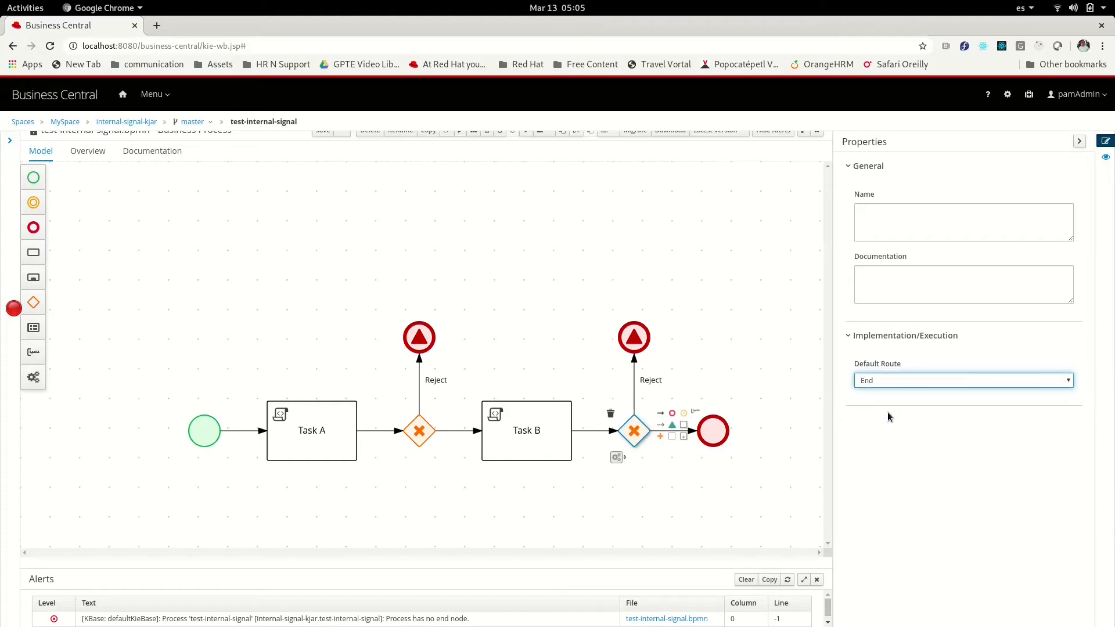
click(686, 495)
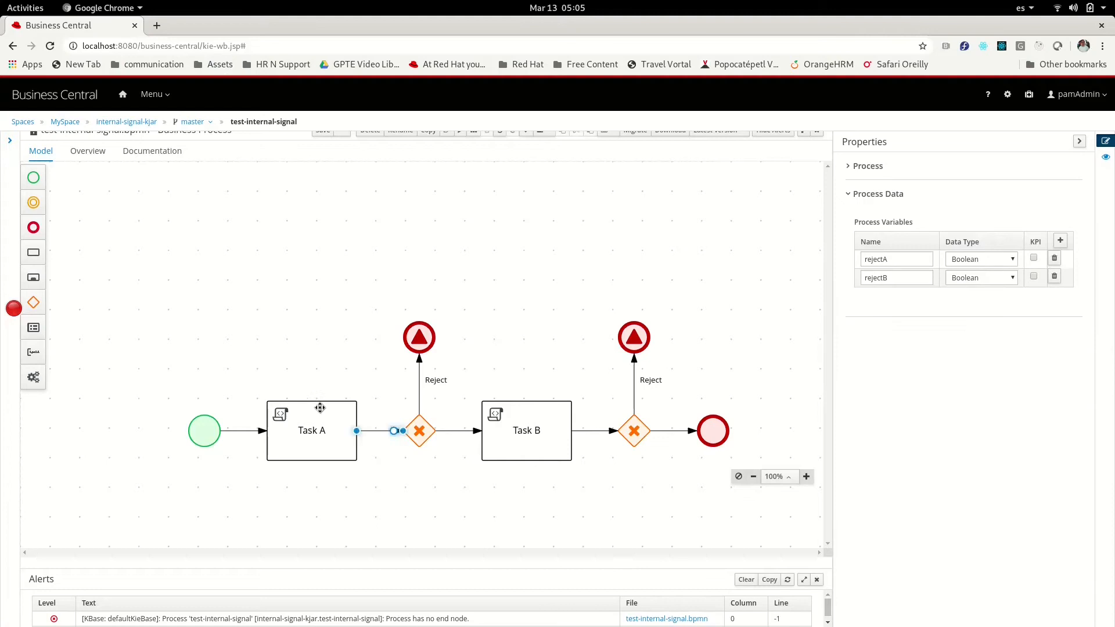
Give Task B the Java script System.out.println("Task B executed");
click(525, 427)
click(877, 335)
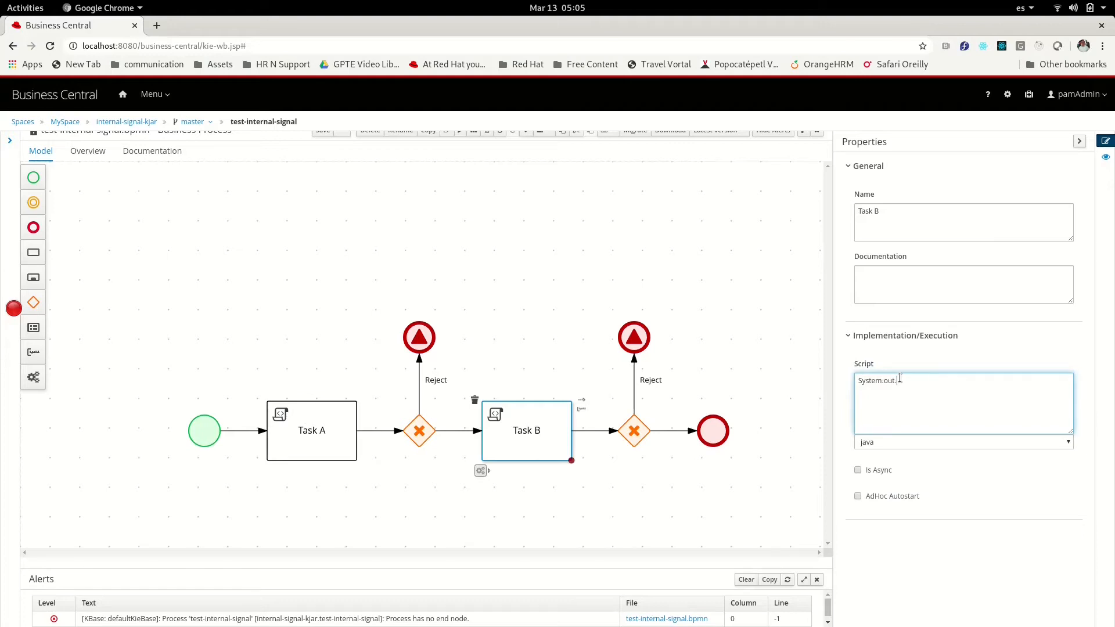
text(System.out.println("Task B executed");)
key(Tab)
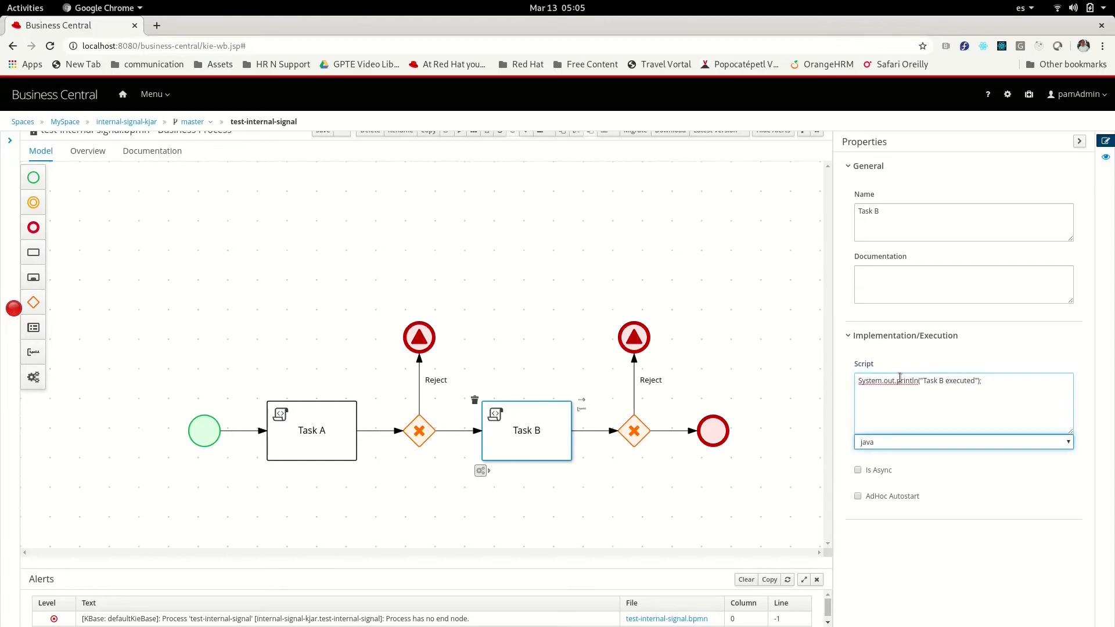
click(647, 236)
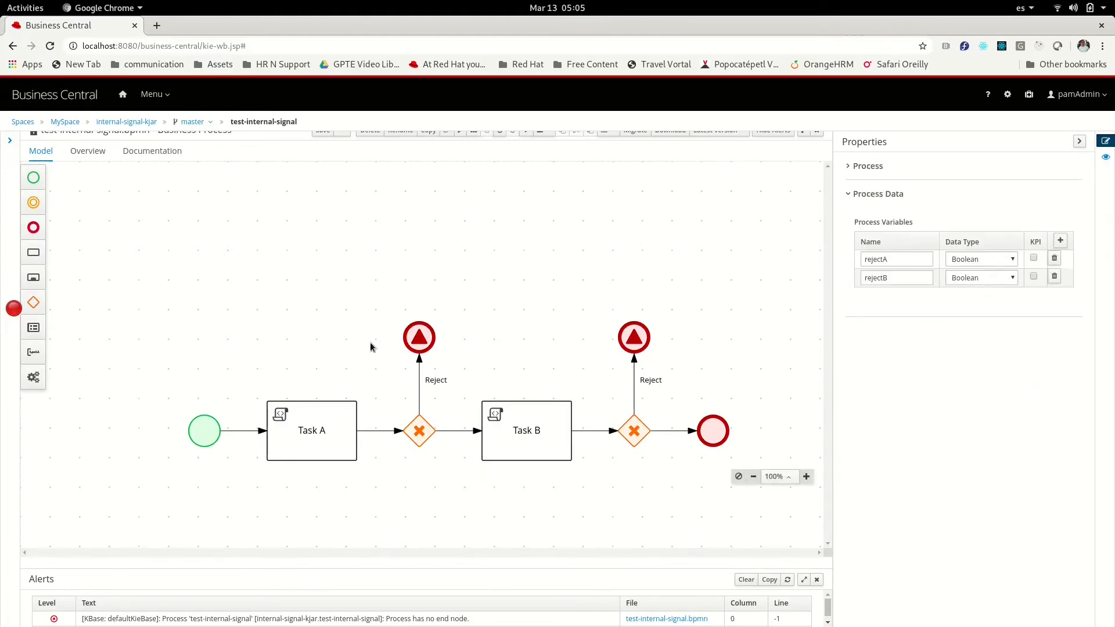
Check the signal and signal scope settings of both End Signal events
click(430, 338)
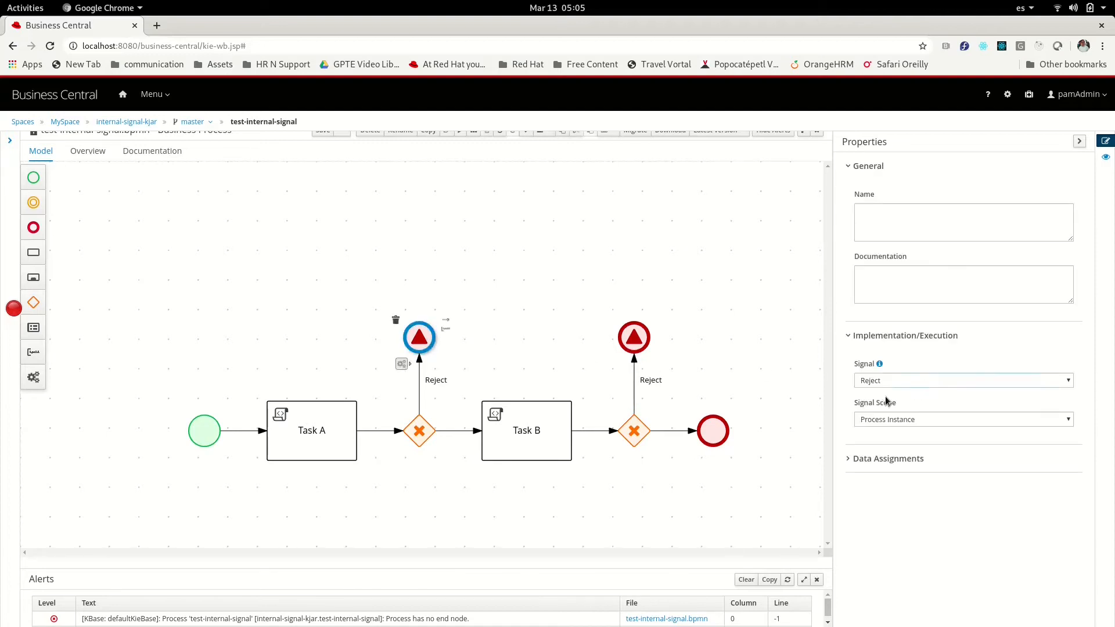
click(643, 338)
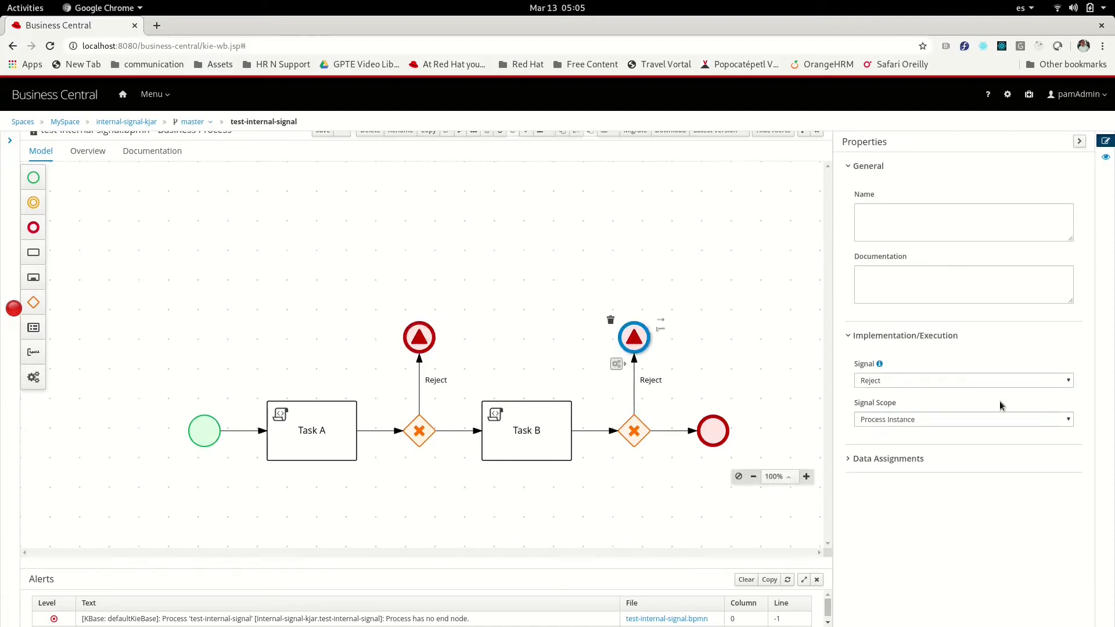
click(200, 257)
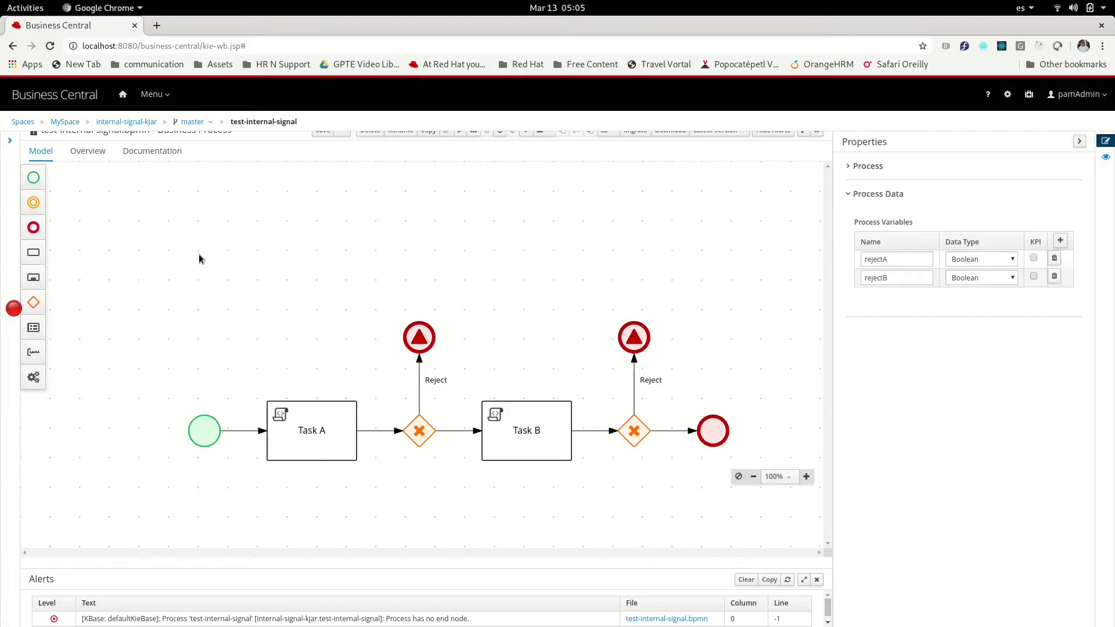
Add an Event sub-process to the canvas and place it above Task A, clear of both End Signal events
click(33, 256)
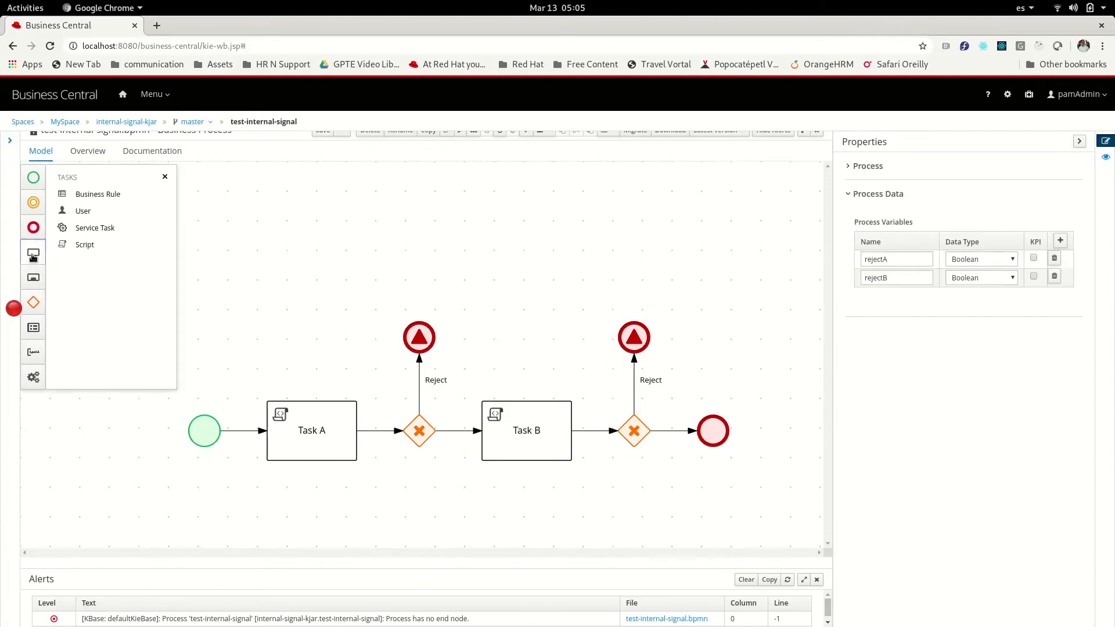
click(39, 281)
drag(86, 250, 248, 212)
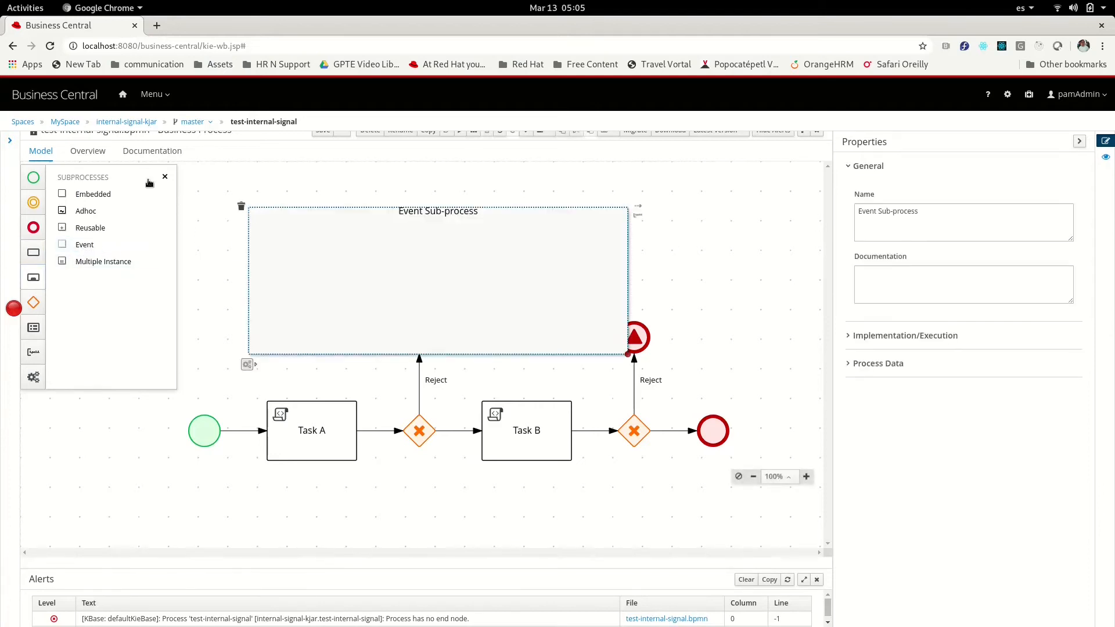
click(165, 177)
drag(378, 260, 253, 219)
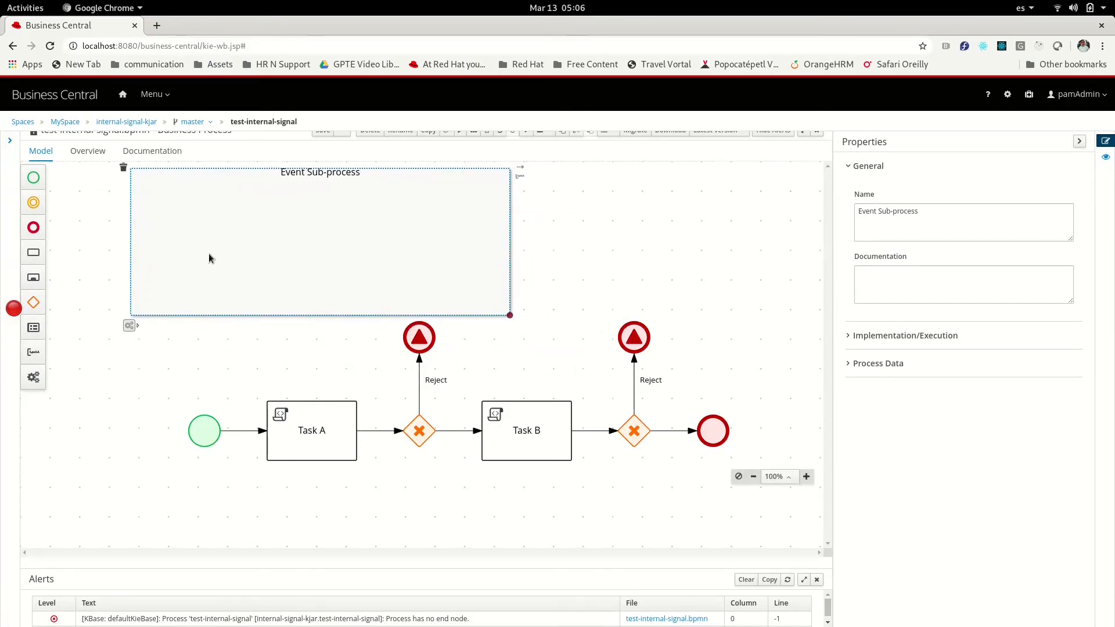
Place a signal start event inside the Event Sub-process and set its signal to Reject
click(33, 177)
drag(64, 228, 164, 243)
click(165, 176)
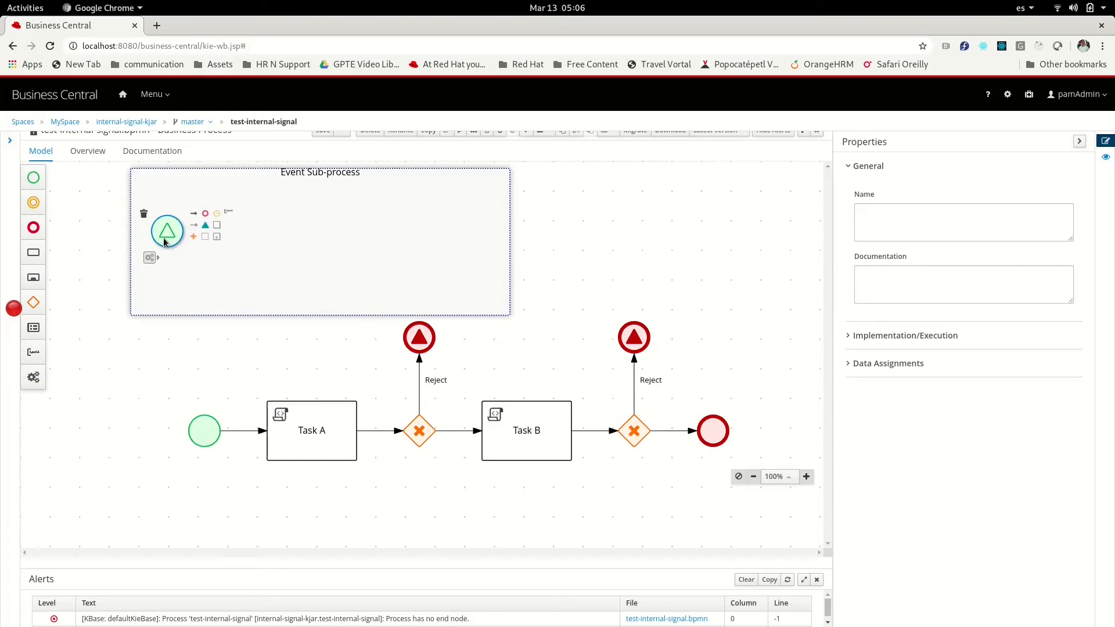
click(898, 340)
click(902, 410)
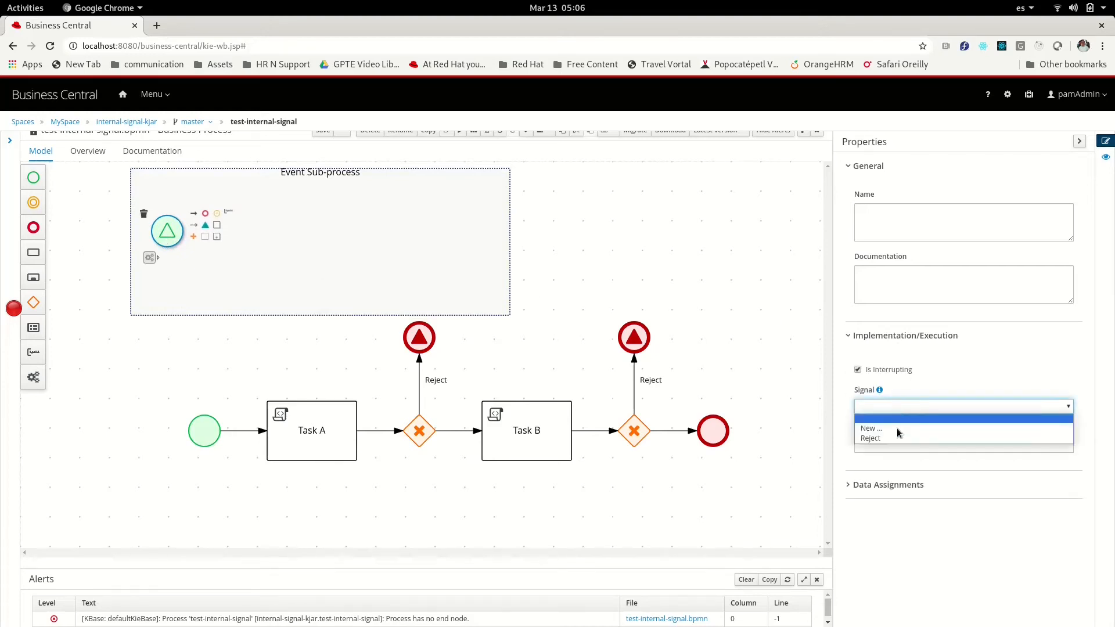
click(881, 440)
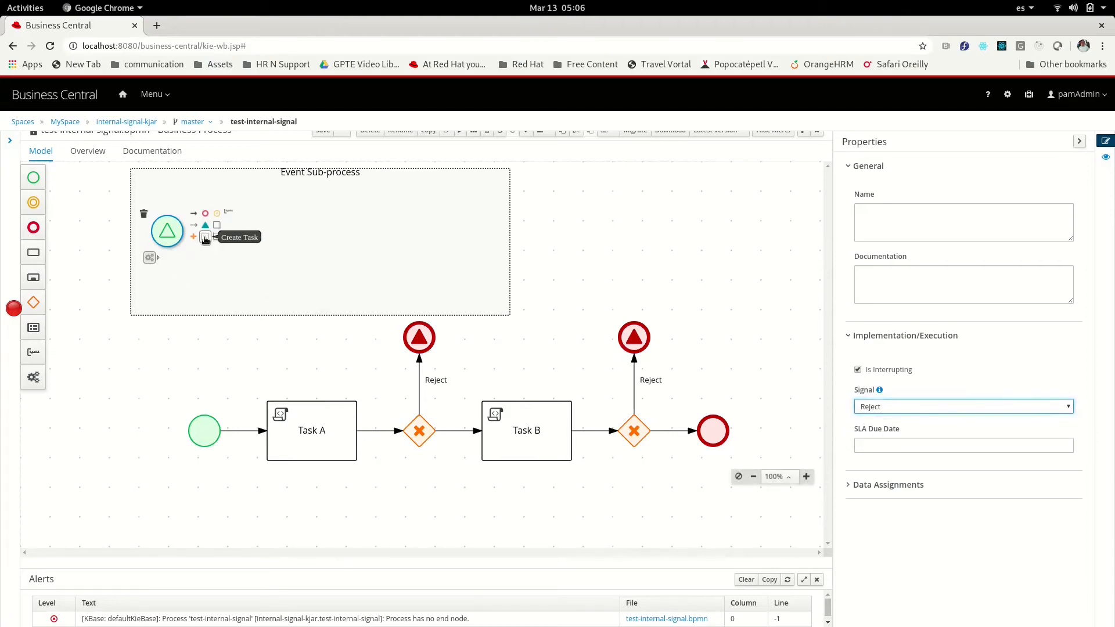
Append a task to the signal start event, convert it to a script task and name it Reject Task
click(217, 225)
mouse_move(228, 272)
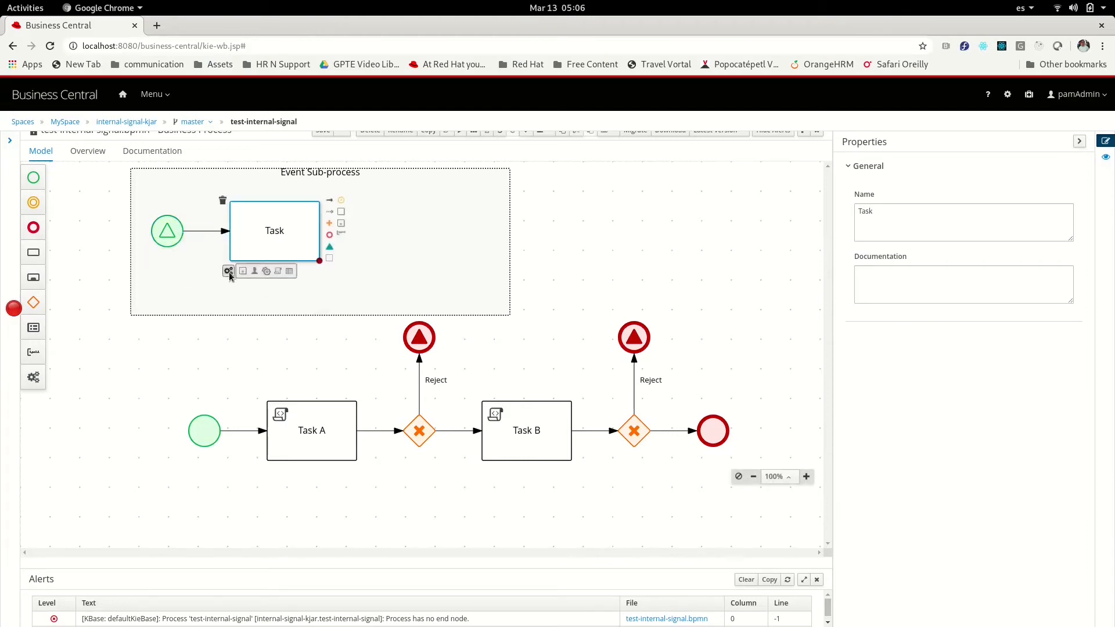
click(277, 276)
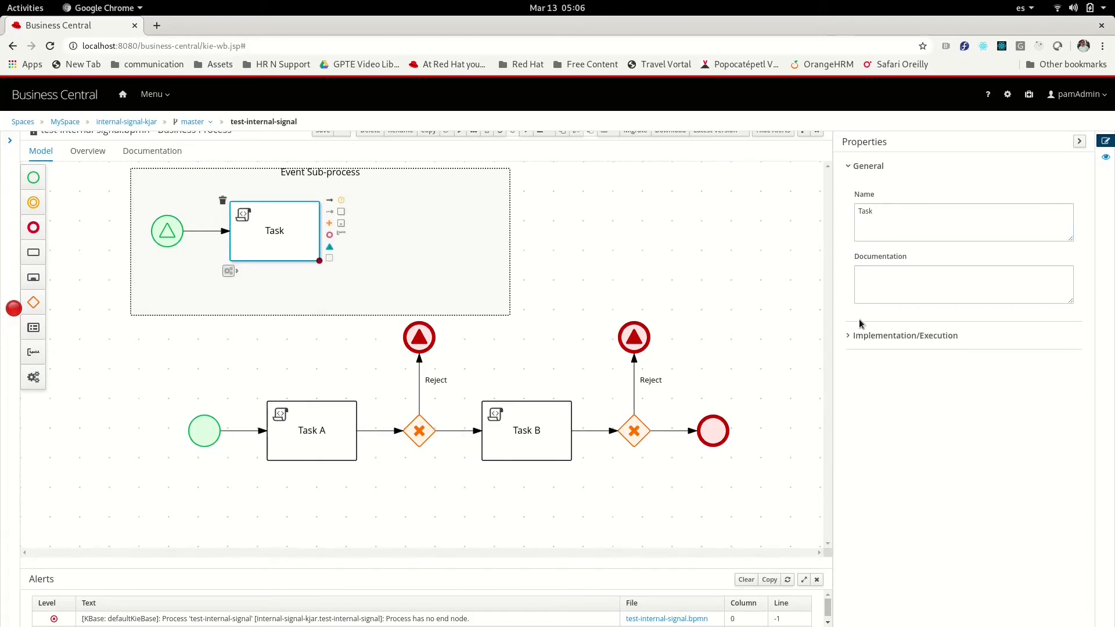
click(859, 212)
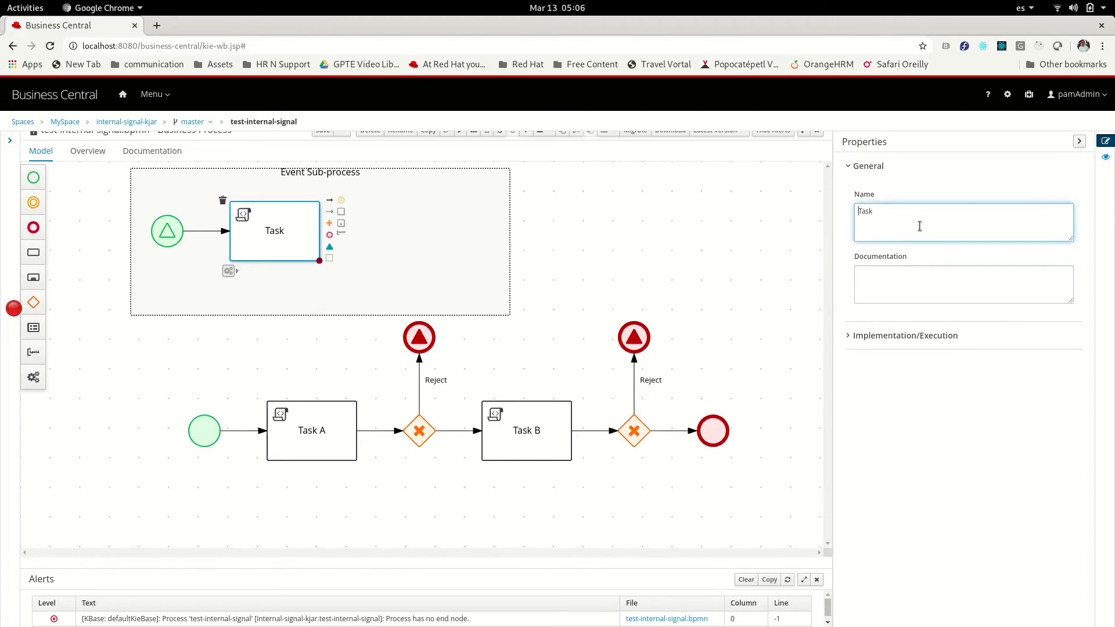
text(Reject)
key(Tab)
Give Reject Task the Java script System.out.println("Rejected!"); and connect it to a new End event
click(905, 336)
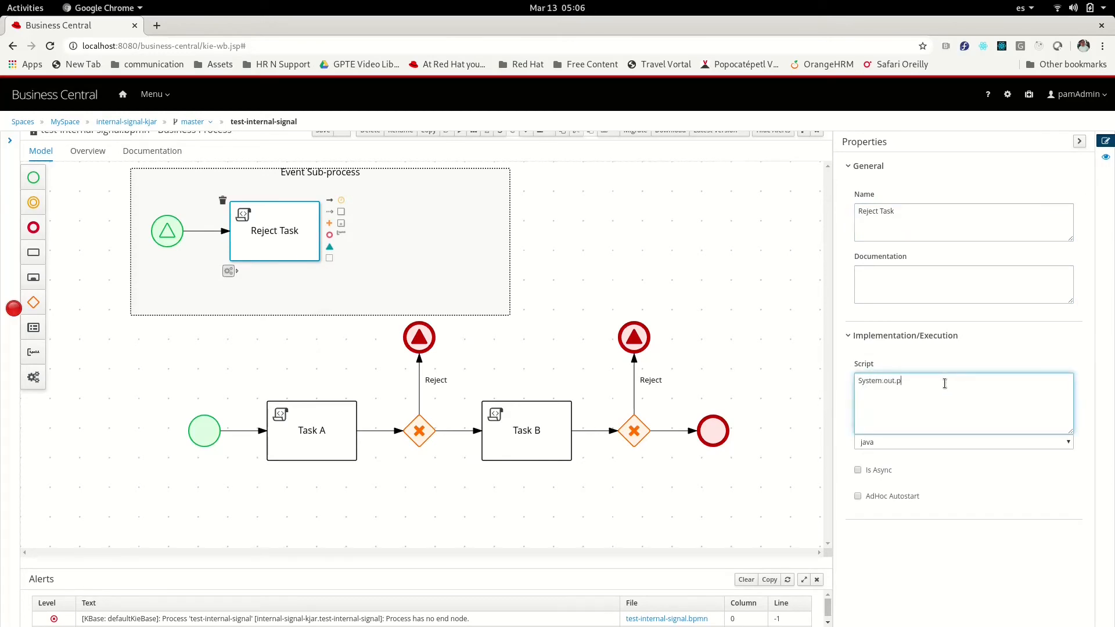
text("Rejected!");)
key(Tab)
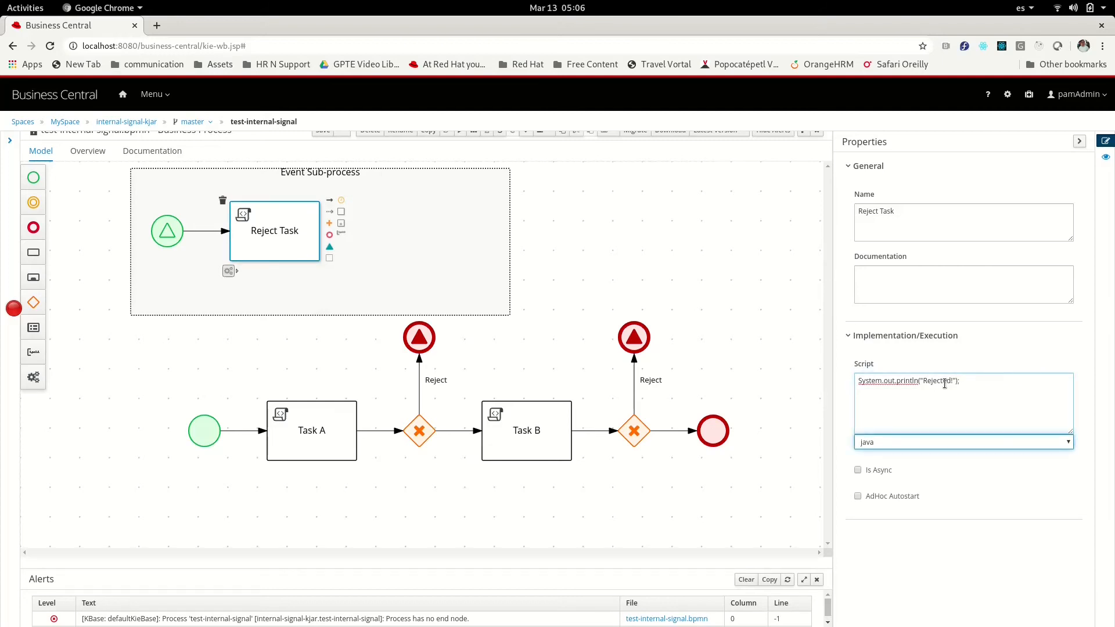
click(329, 235)
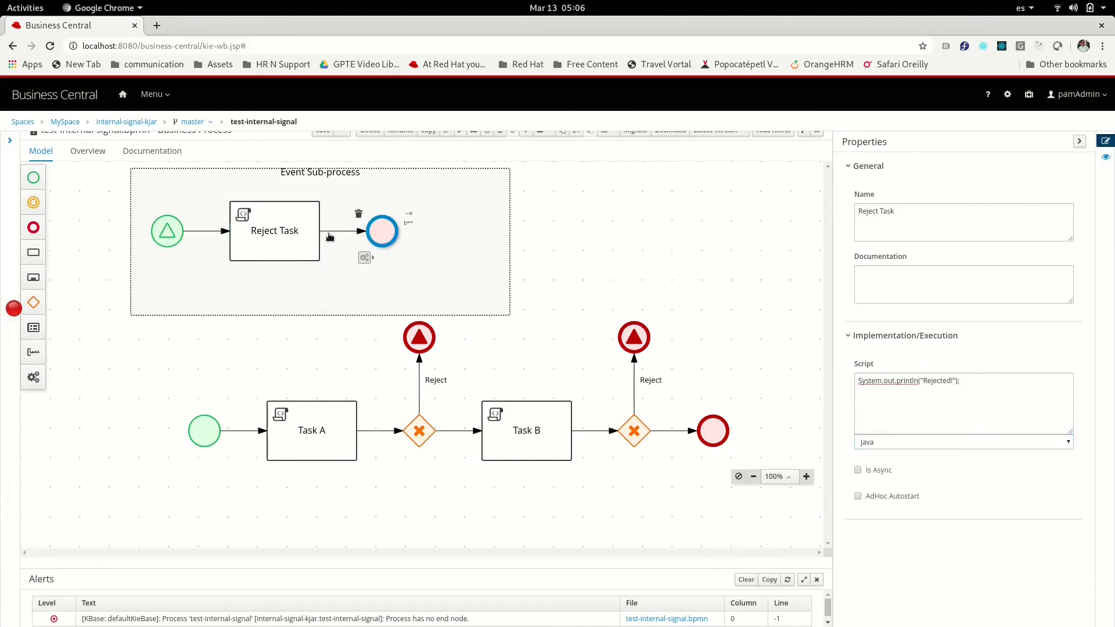
Shrink the event sub-process to fit its contents and rename it Reject Event Sub-process
click(468, 250)
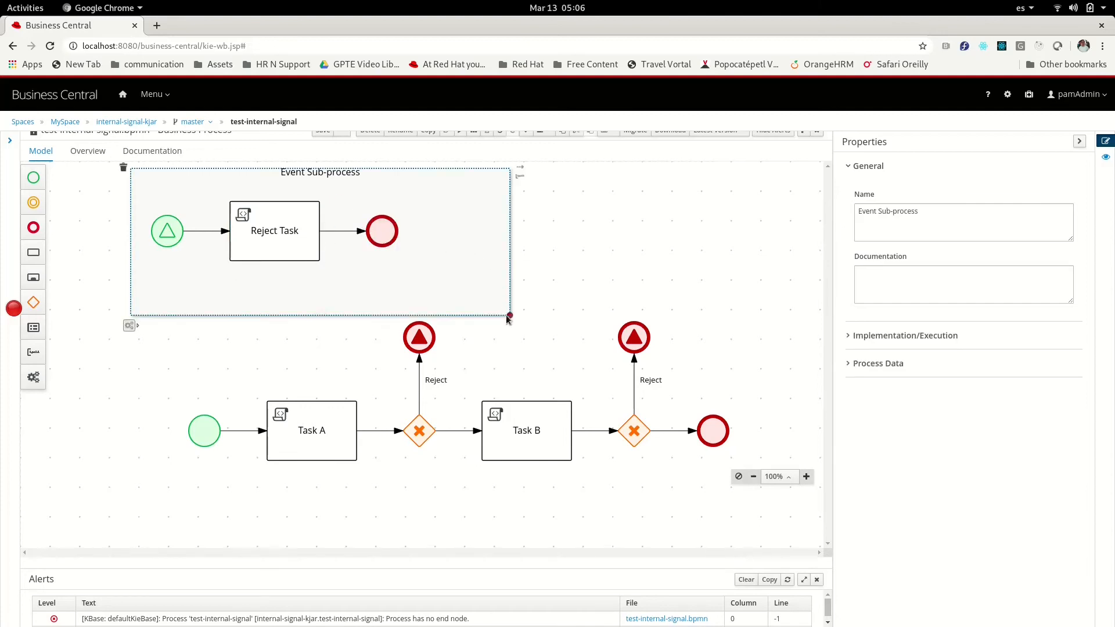
drag(510, 316, 434, 298)
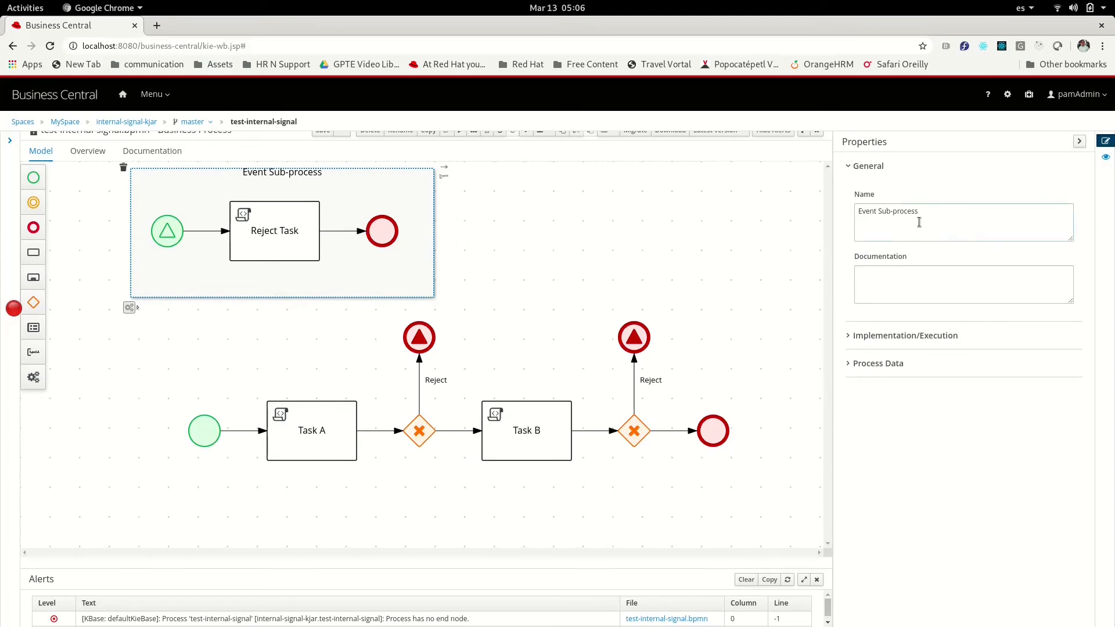
click(859, 210)
text(Reject)
key(Tab)
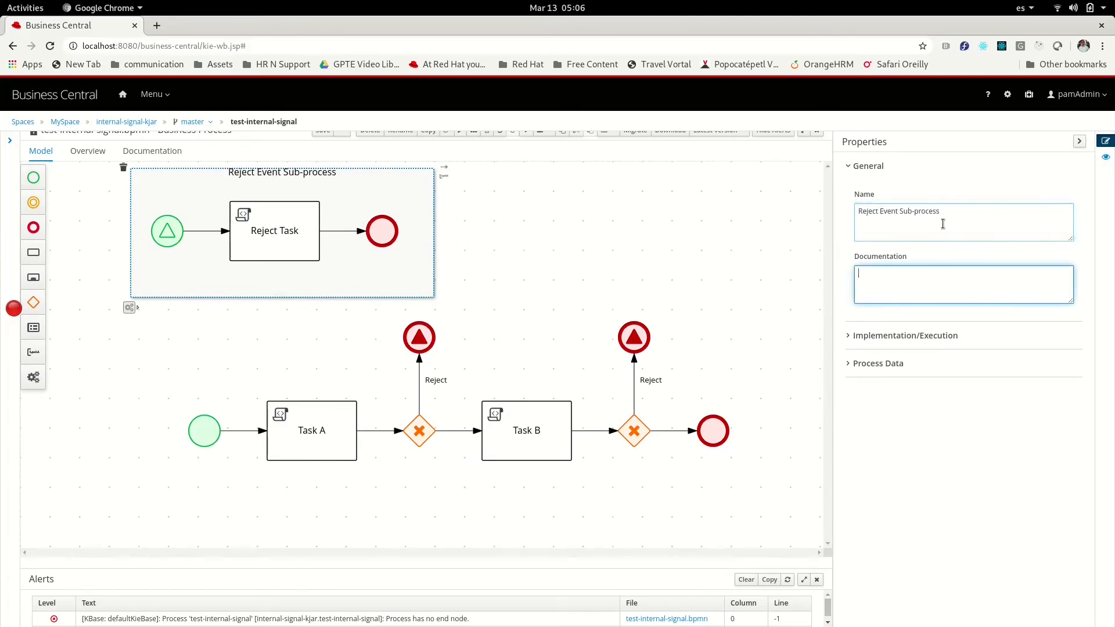
click(480, 306)
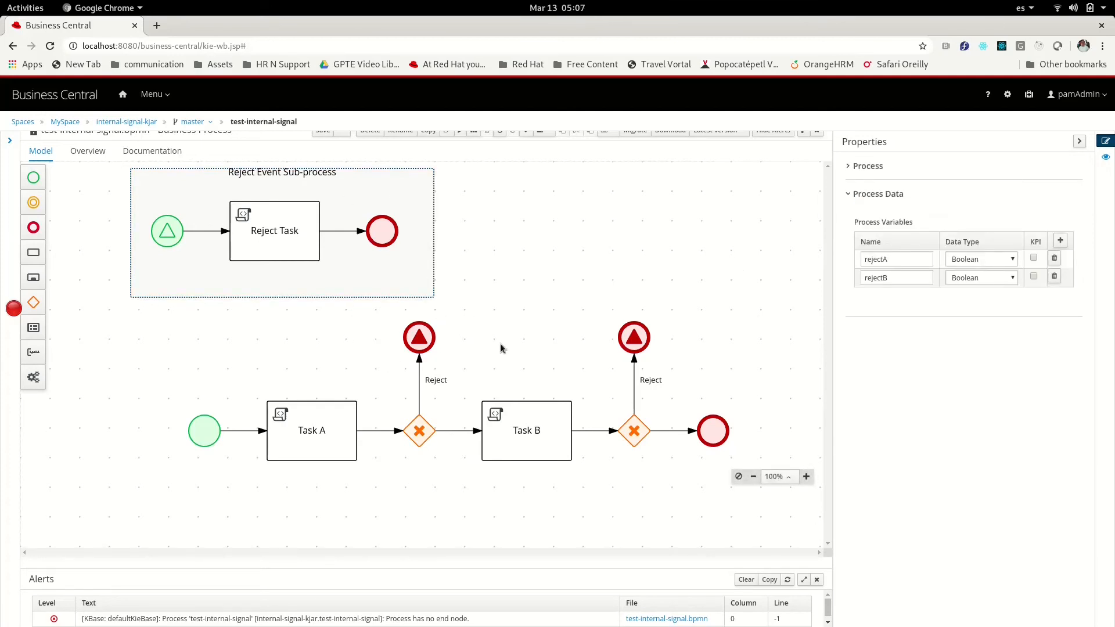
Compare the signal, scope and data assignment settings of the End Signal events with the signal start event in the sub-process
click(421, 342)
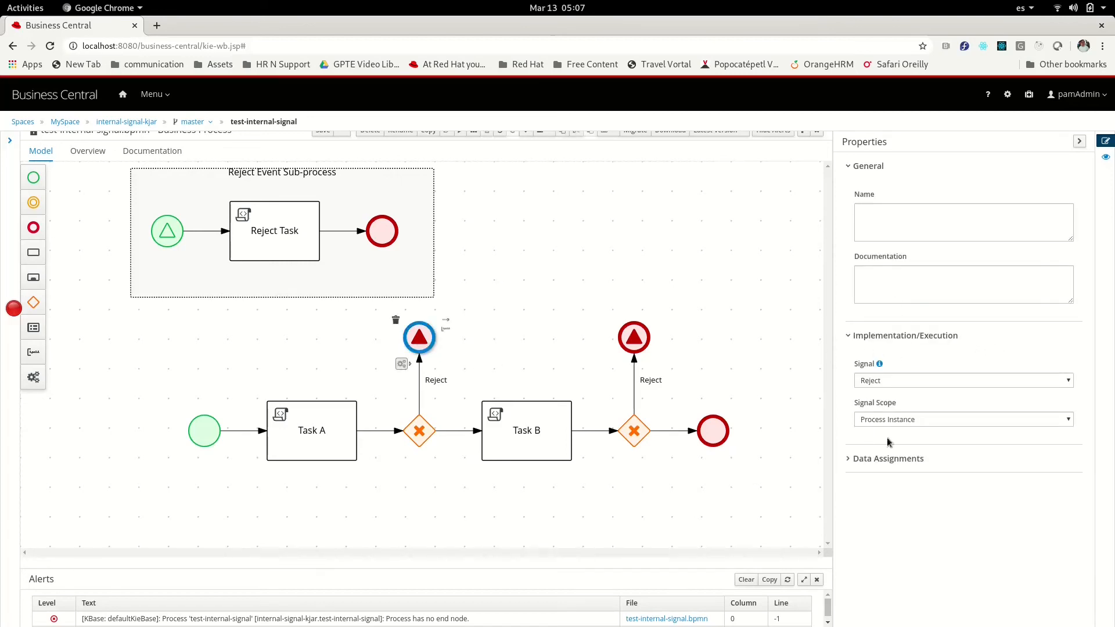
click(641, 340)
click(419, 341)
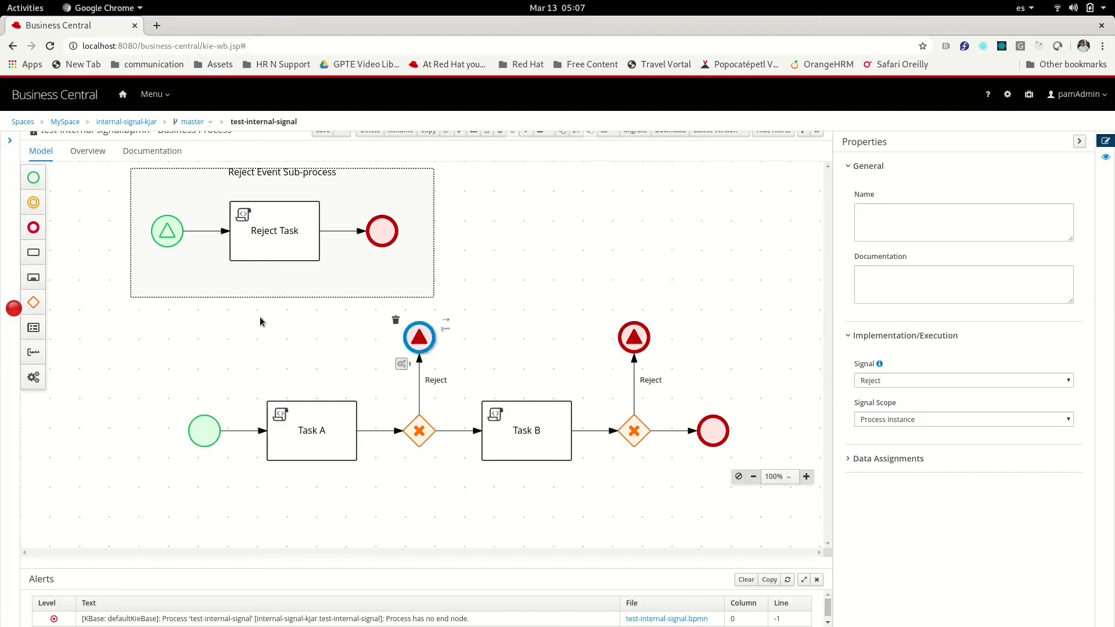
click(173, 239)
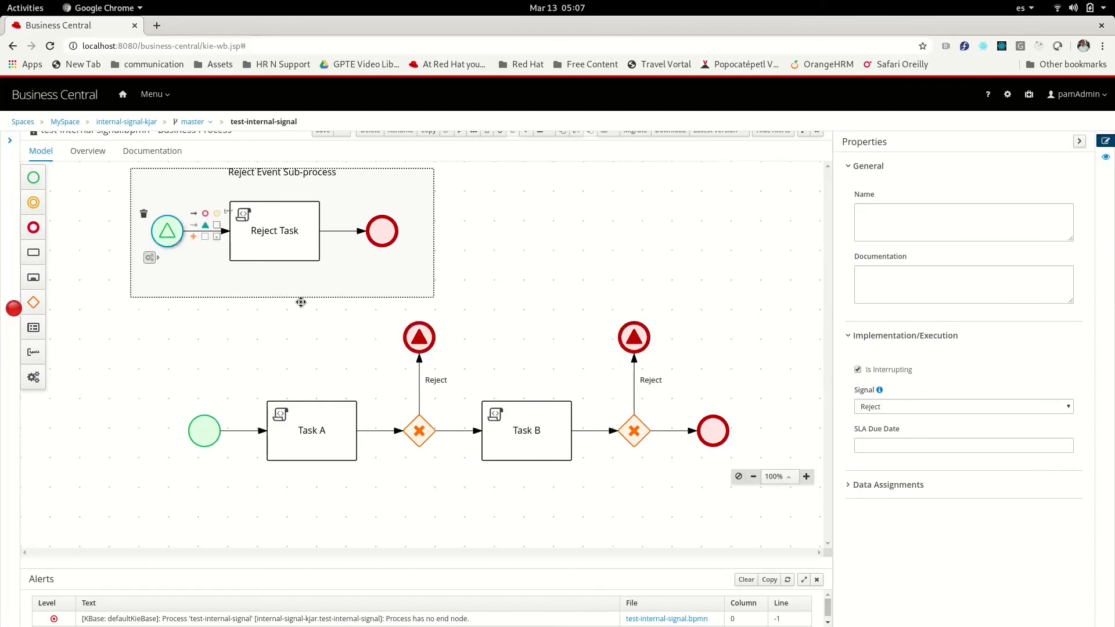
click(429, 332)
click(883, 463)
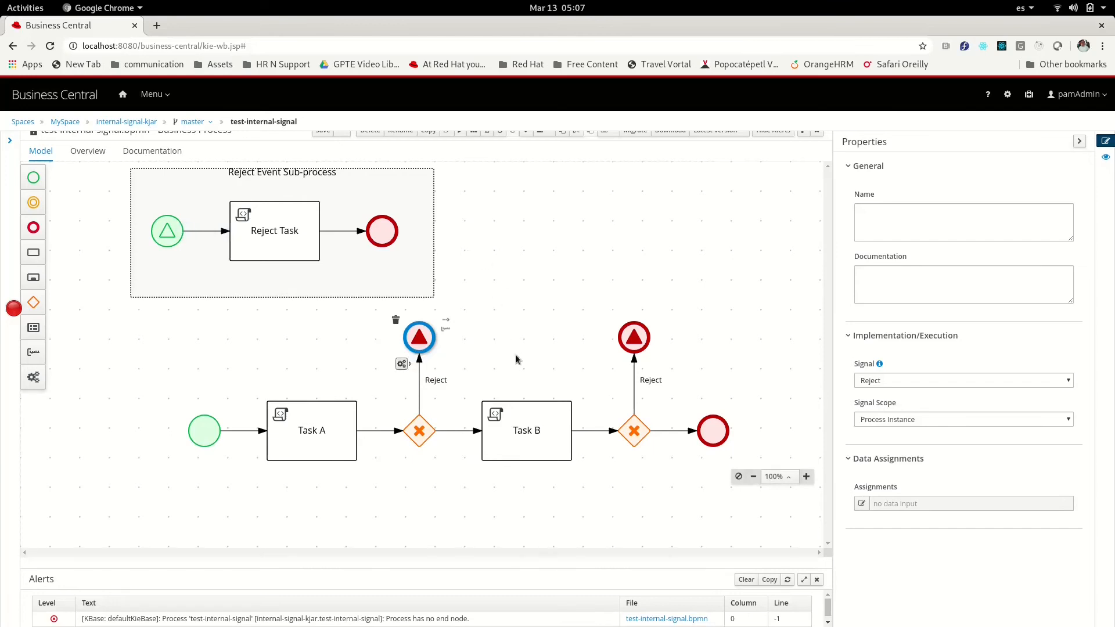
click(497, 283)
click(416, 360)
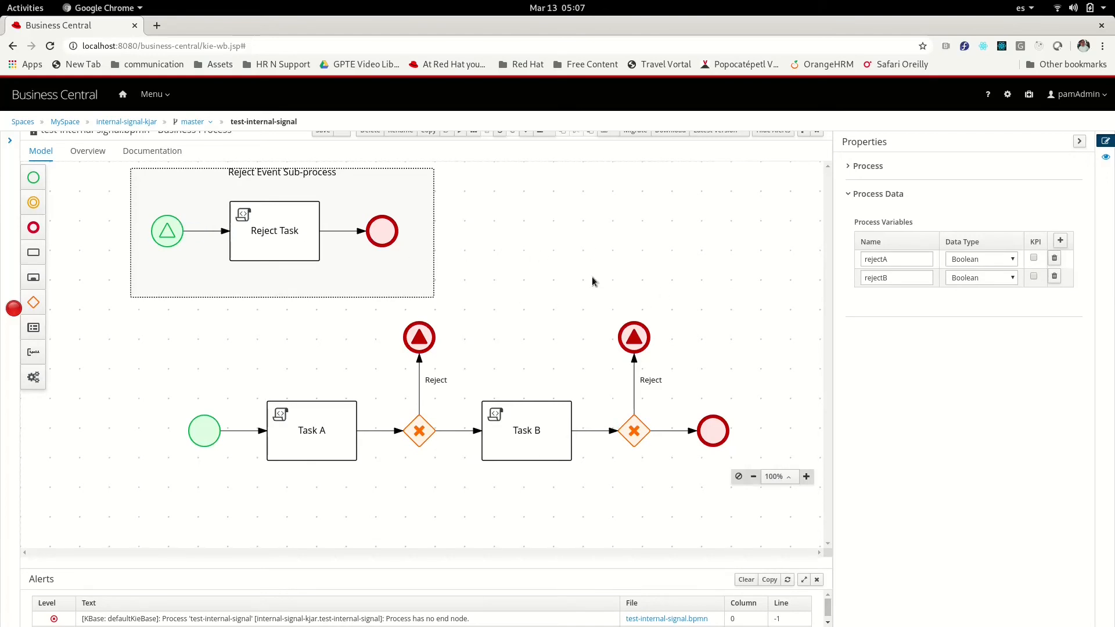
Save the test-internal-signal process, close its editor and deploy the internal-signal-kjar project
click(1079, 141)
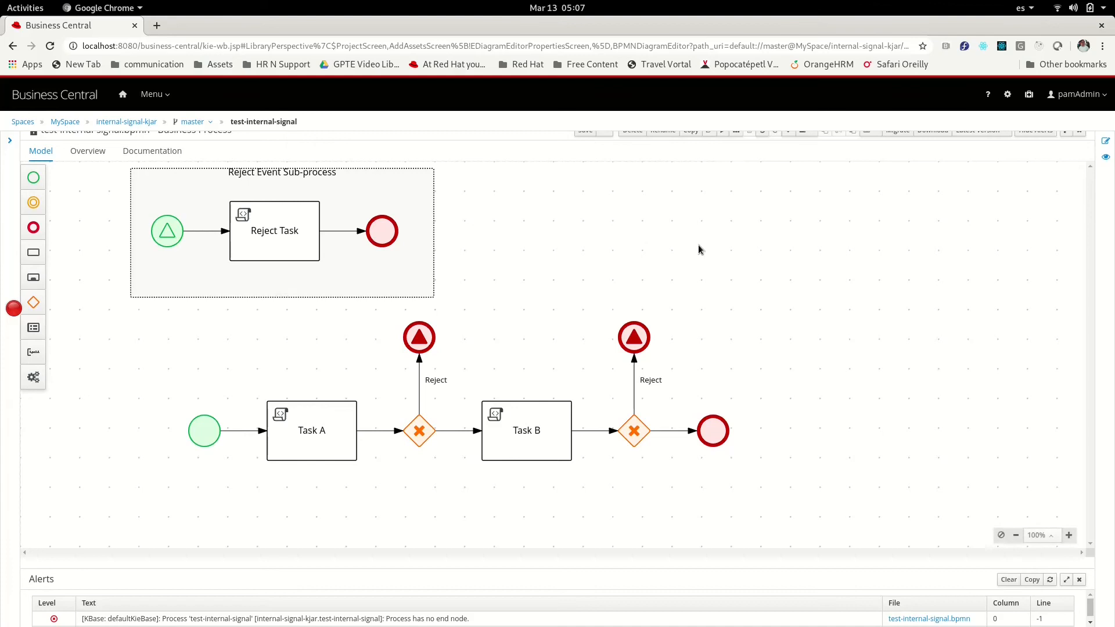
scroll(699, 251, up, 1)
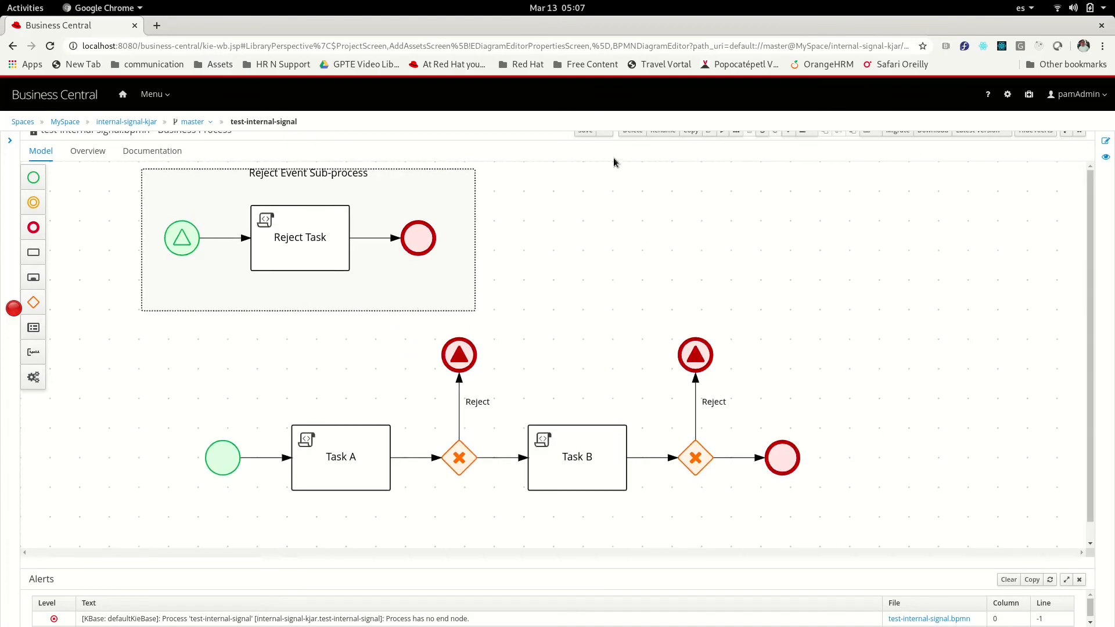
click(590, 133)
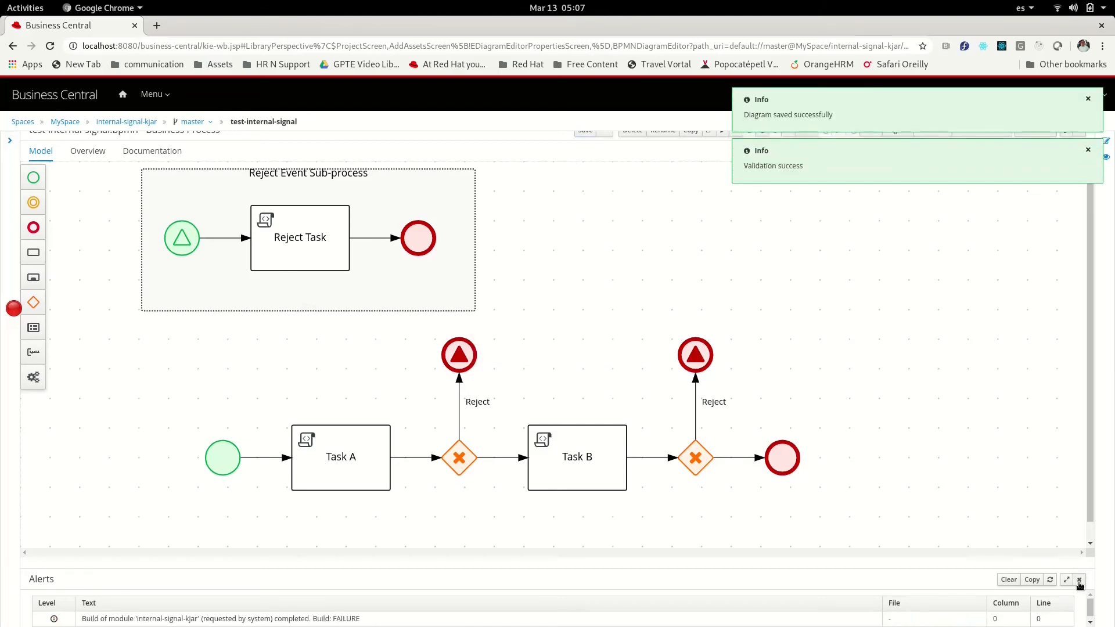
click(1079, 580)
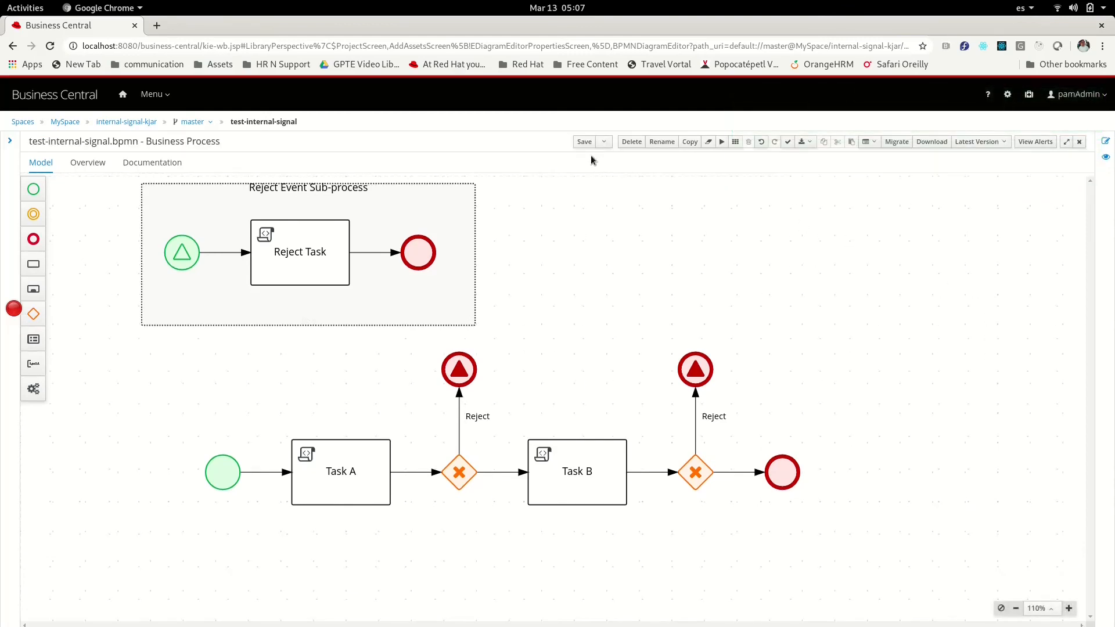
click(1079, 141)
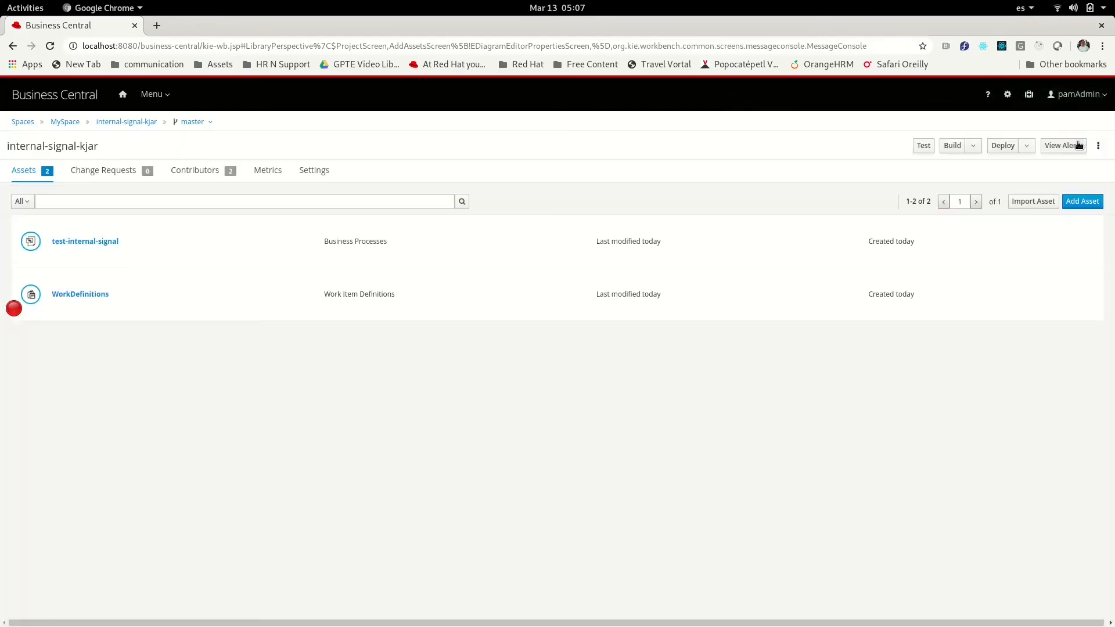
click(1010, 147)
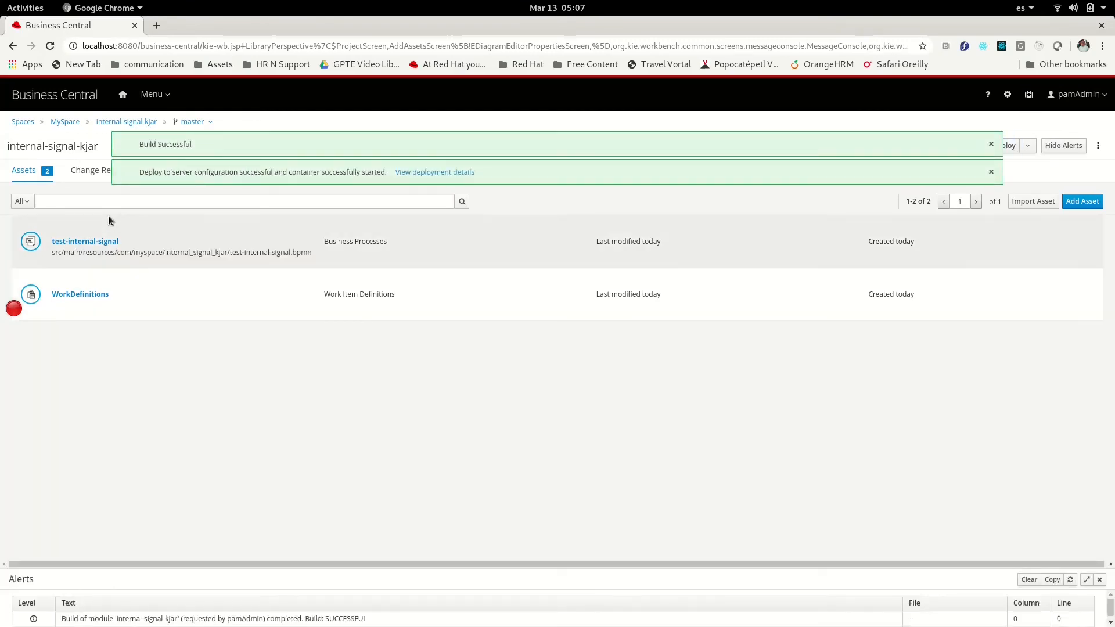
Start a test-internal-signal instance from the process definitions with RejectA and RejectB both unchecked
click(155, 96)
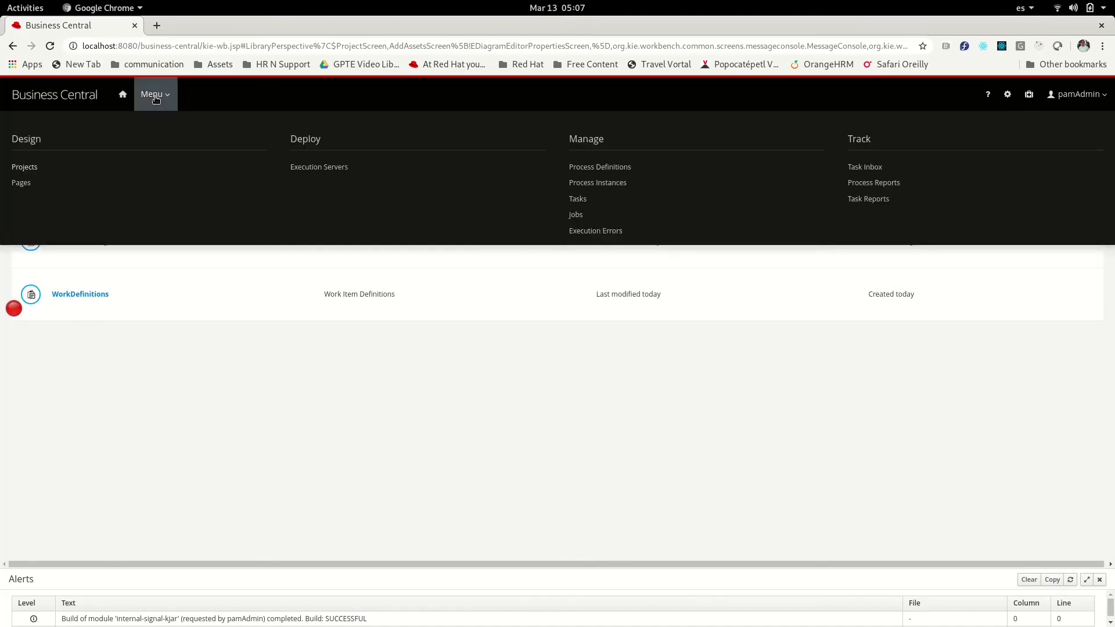
click(597, 169)
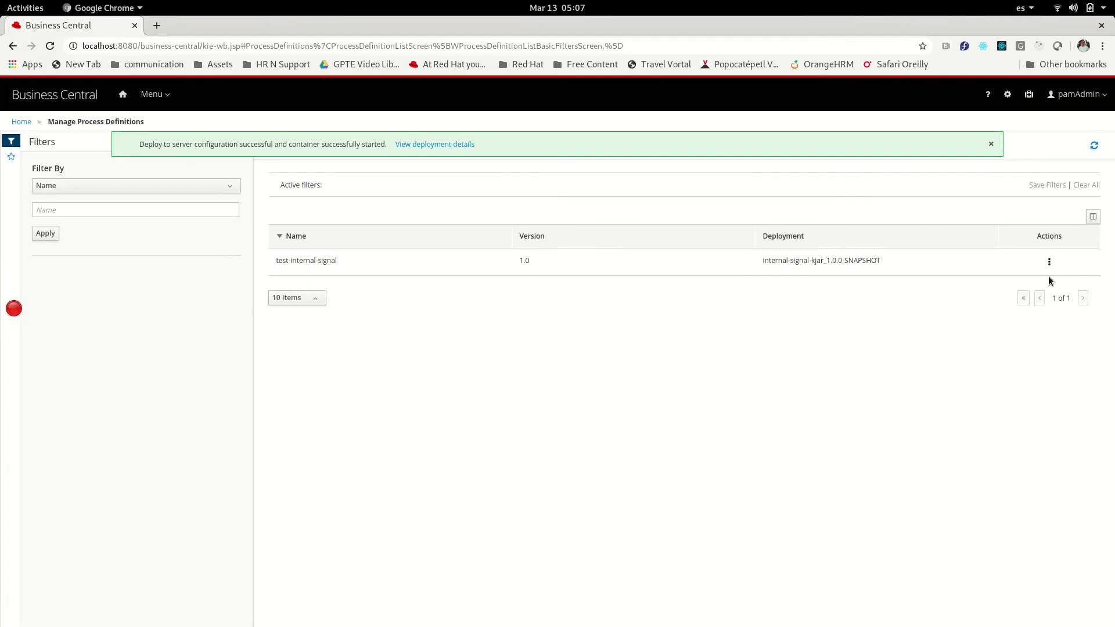
click(1049, 262)
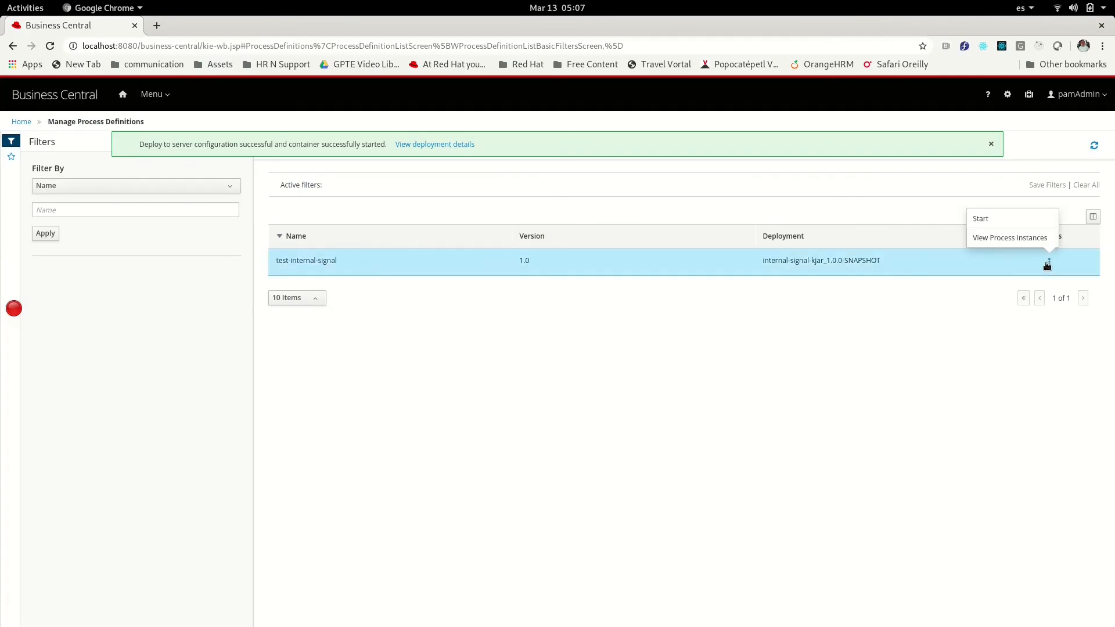
click(996, 218)
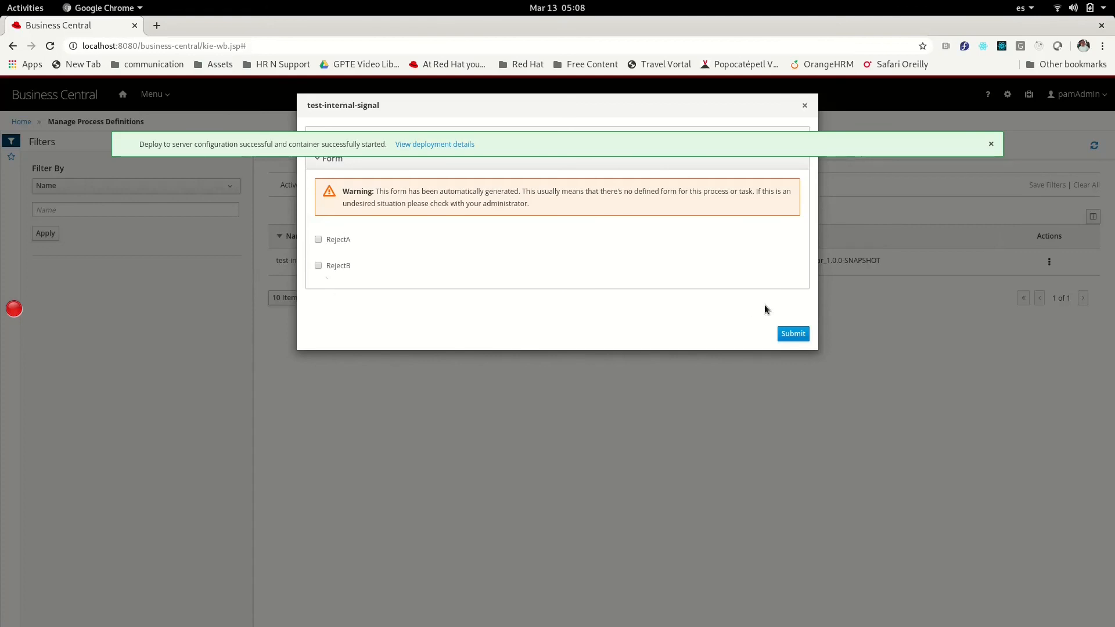
click(790, 336)
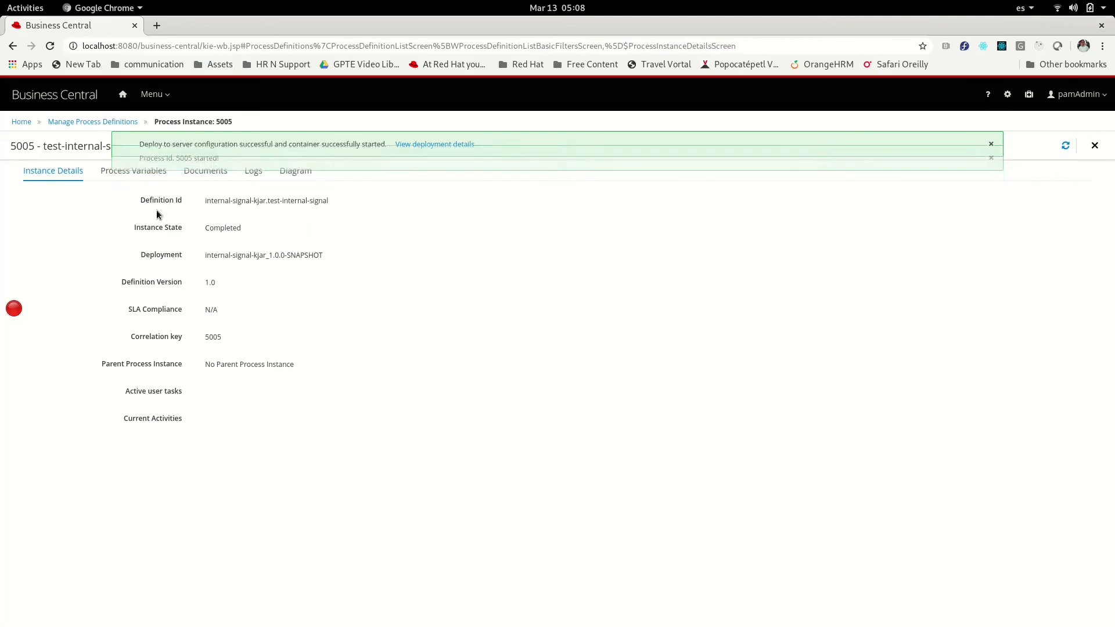
Examine the path taken in the new instance's process diagram, then return to the process definitions
click(993, 142)
click(300, 171)
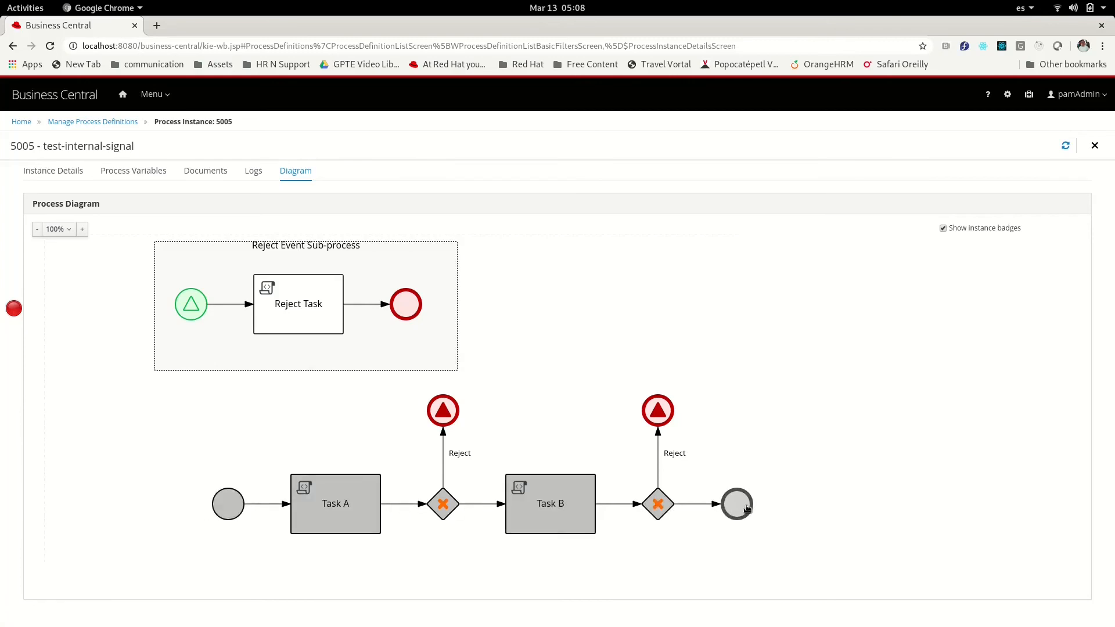
click(1093, 147)
Start another test-internal-signal instance with only RejectA checked and inspect the path in its process diagram
click(1050, 262)
click(994, 218)
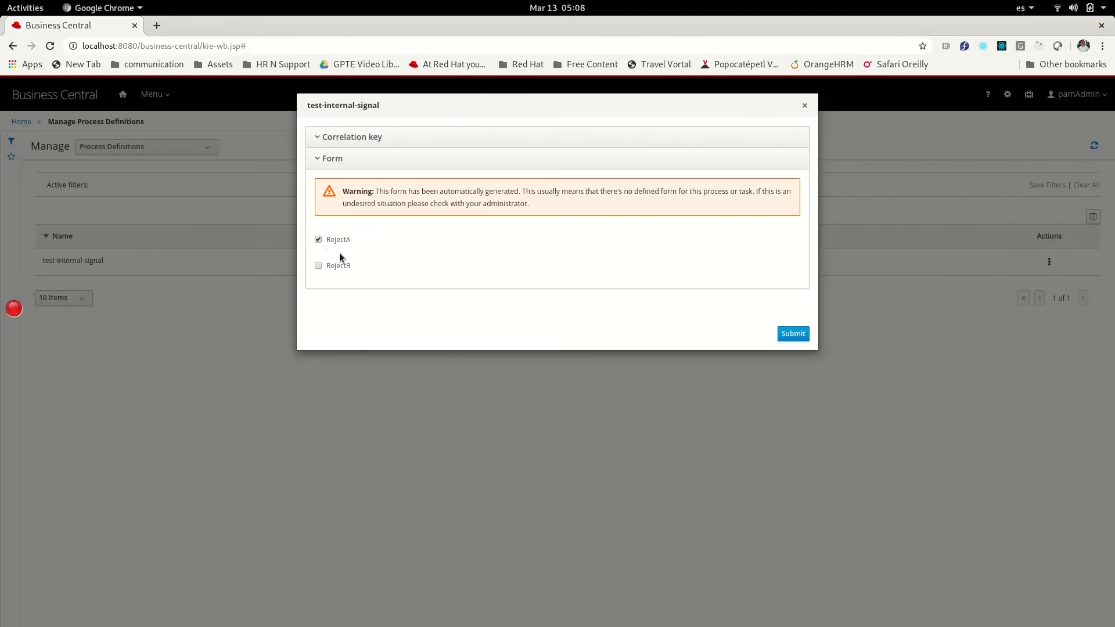
click(791, 333)
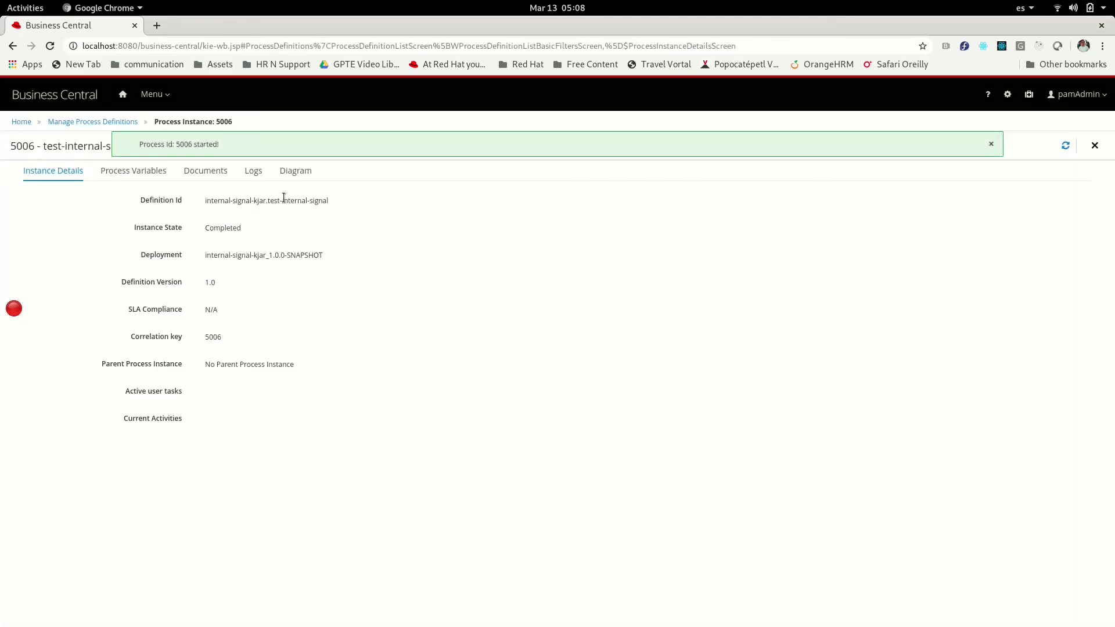
click(290, 175)
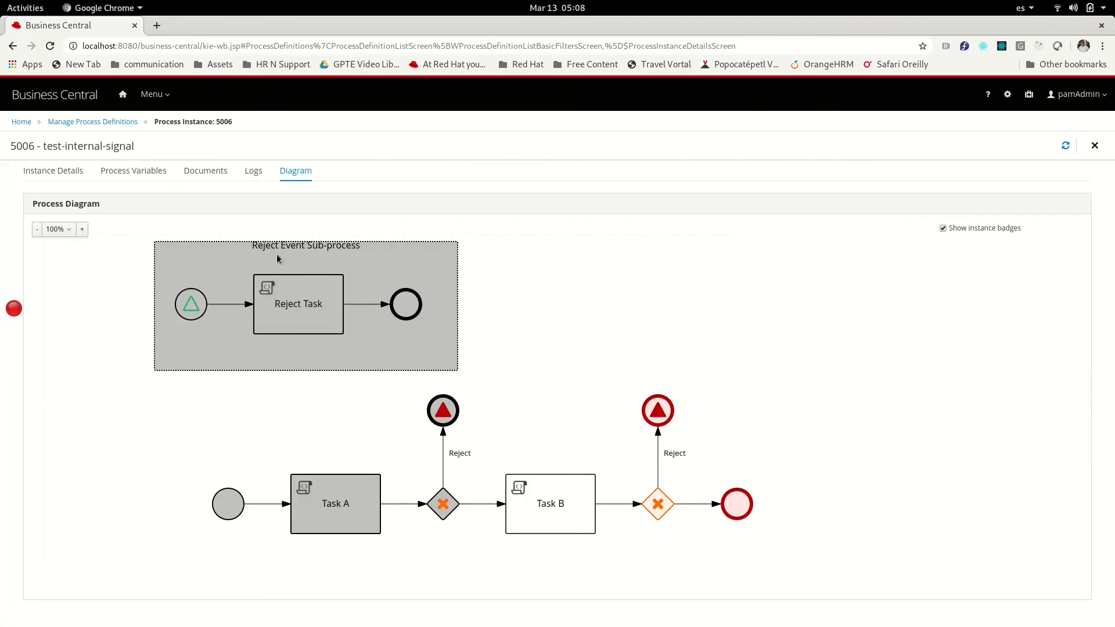
click(1094, 146)
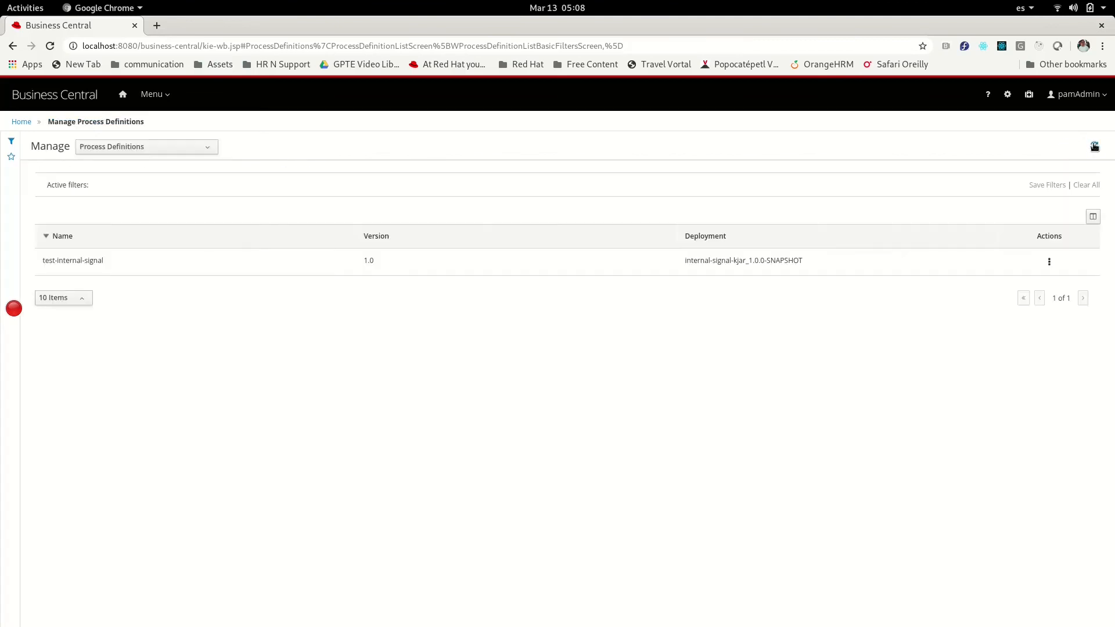
Start a test-internal-signal instance with only RejectB checked, inspect the path in its process diagram and return to the process definitions
click(1049, 262)
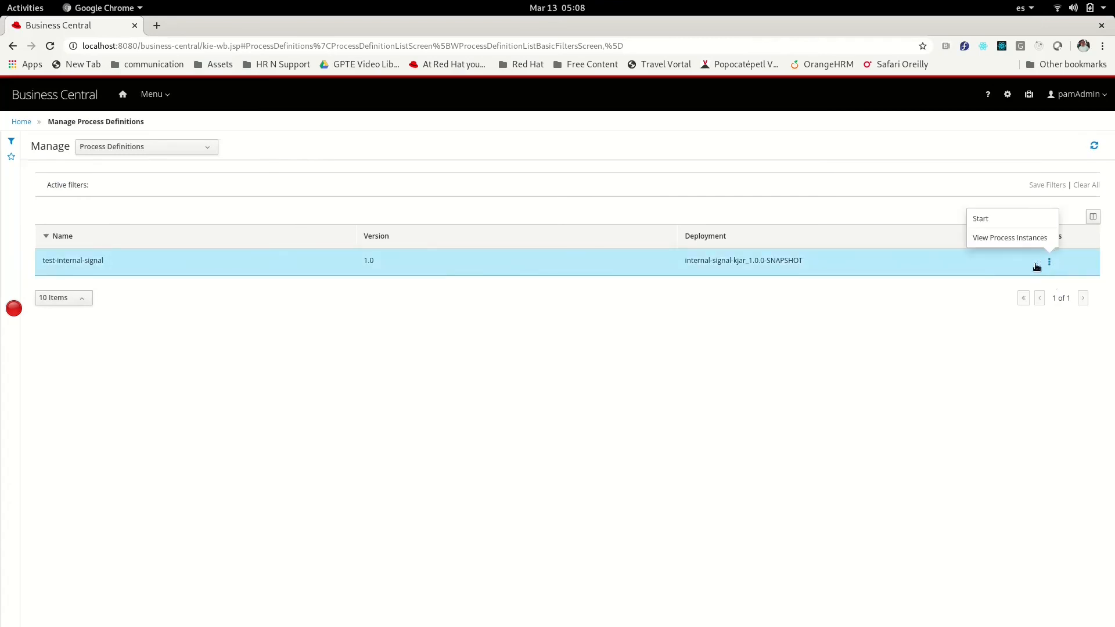
click(987, 222)
click(334, 268)
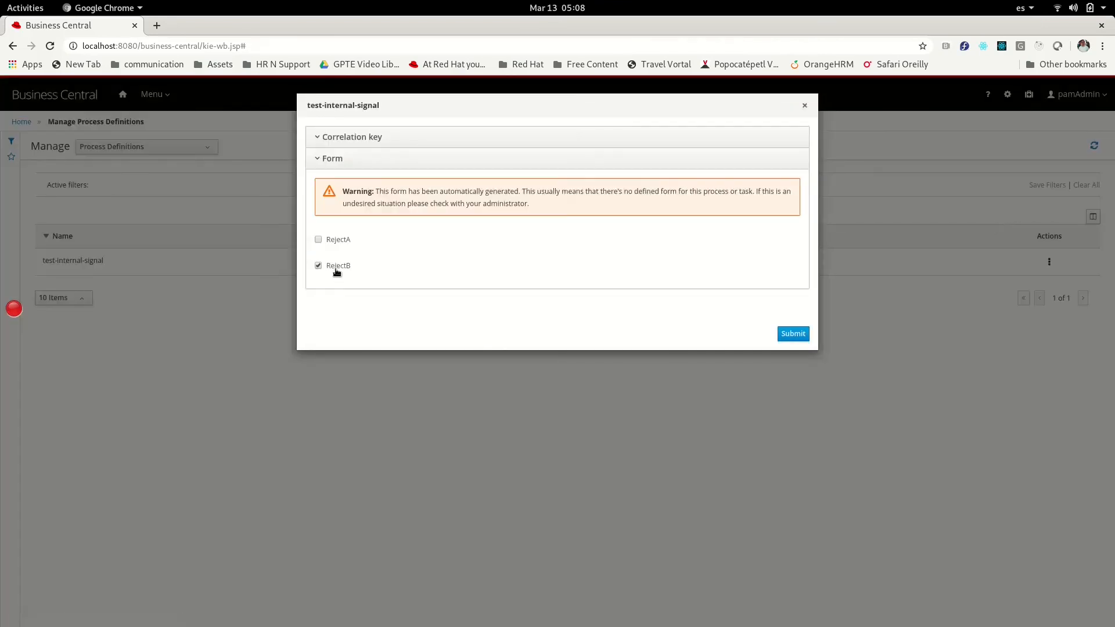
click(808, 334)
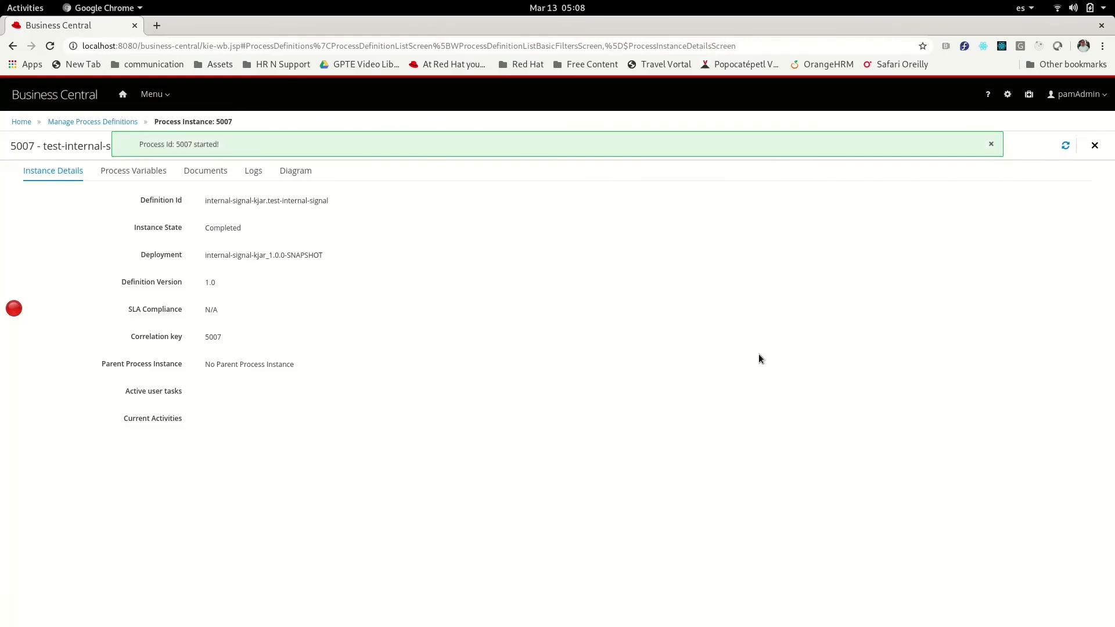
click(294, 171)
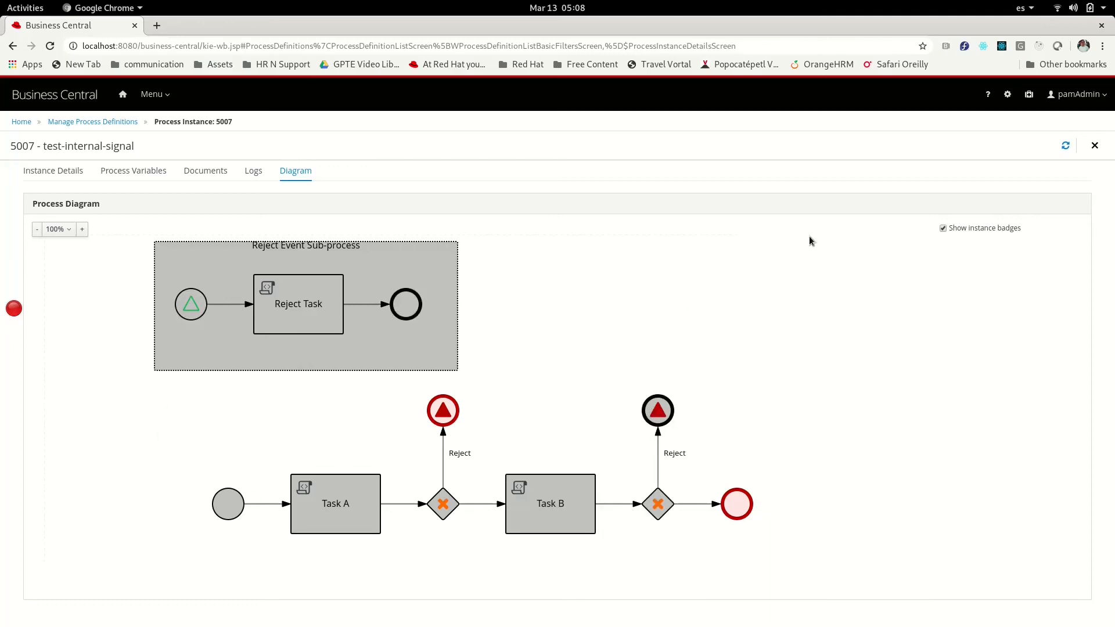
click(1096, 146)
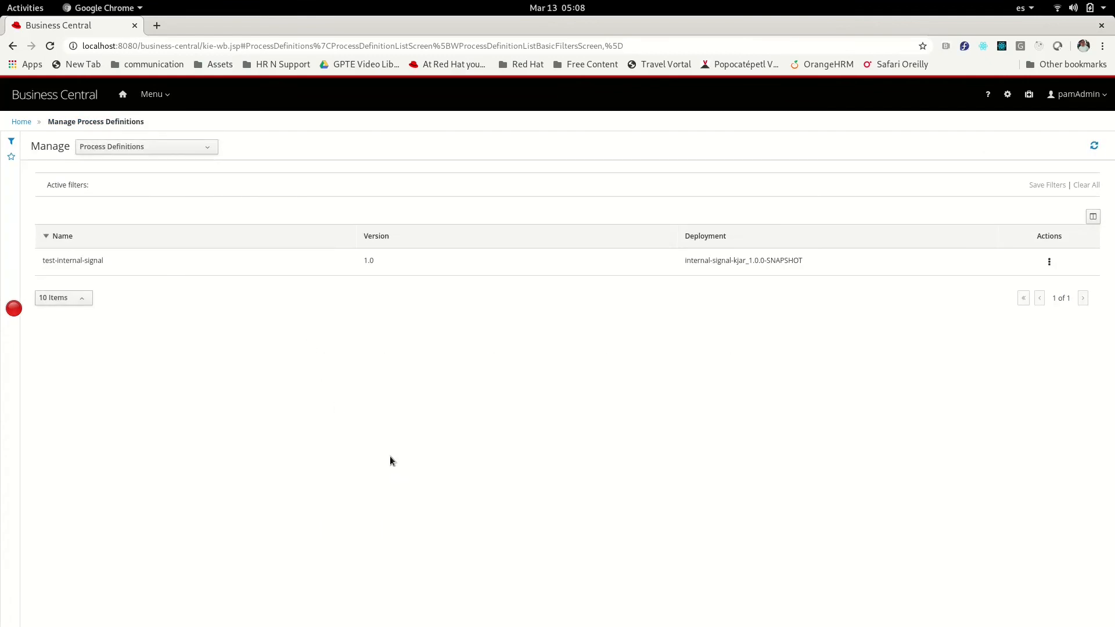
Review the process diagram of the test-internal-signal definition, then close the definition's details
click(149, 262)
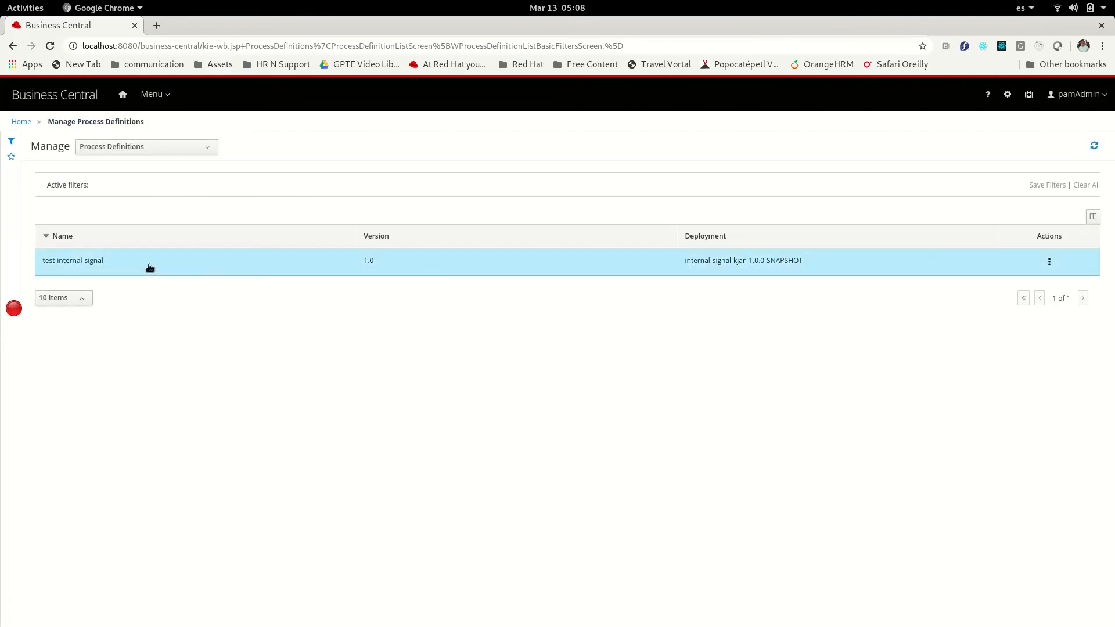
click(86, 173)
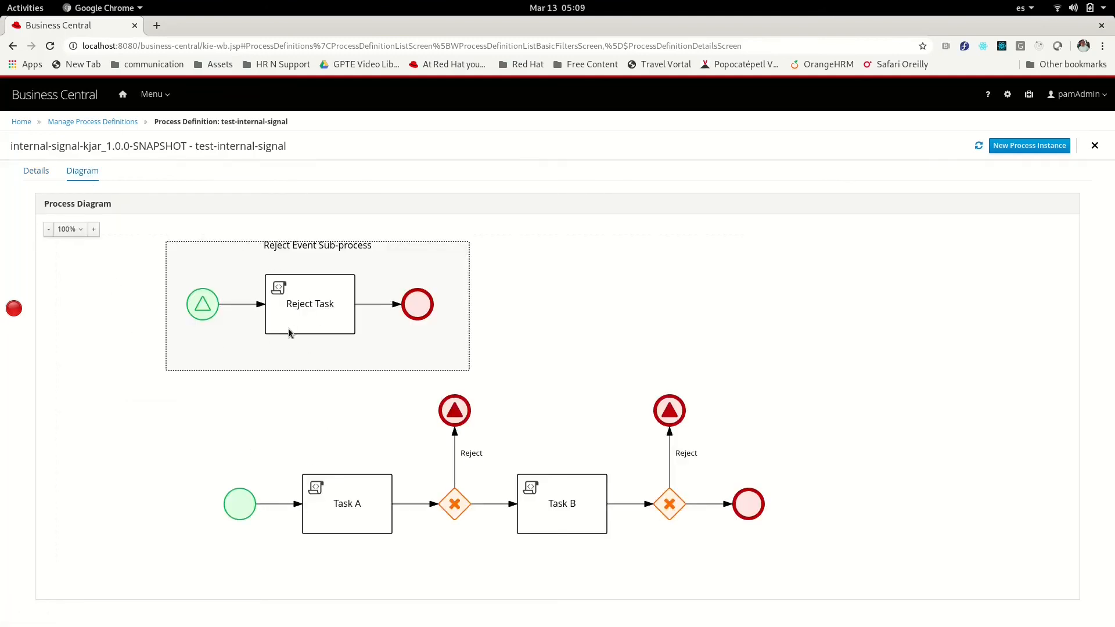
click(1095, 145)
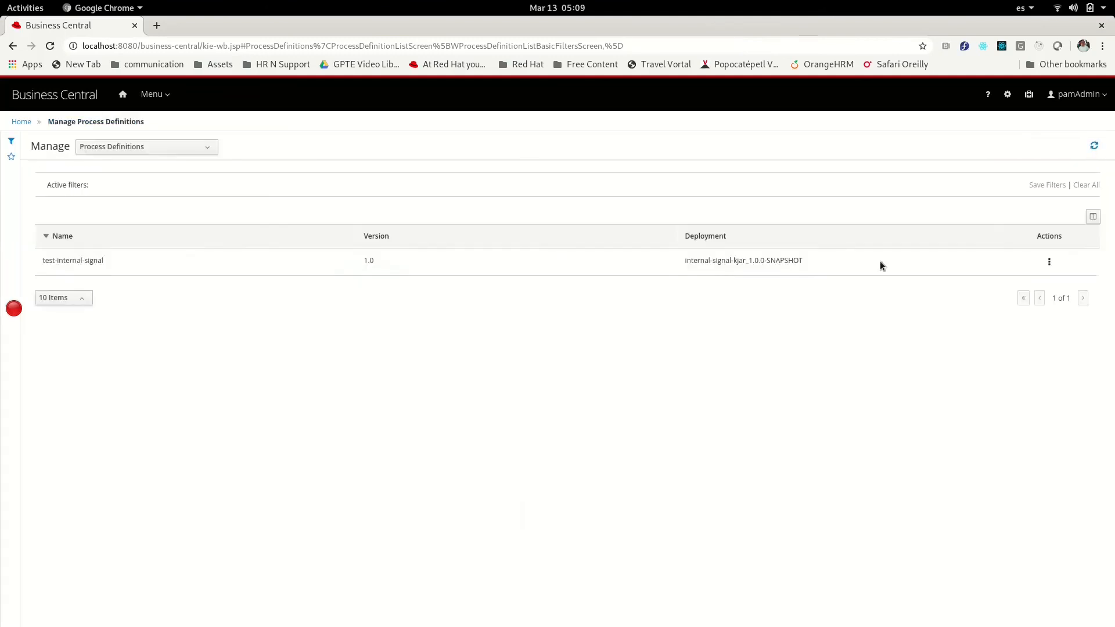